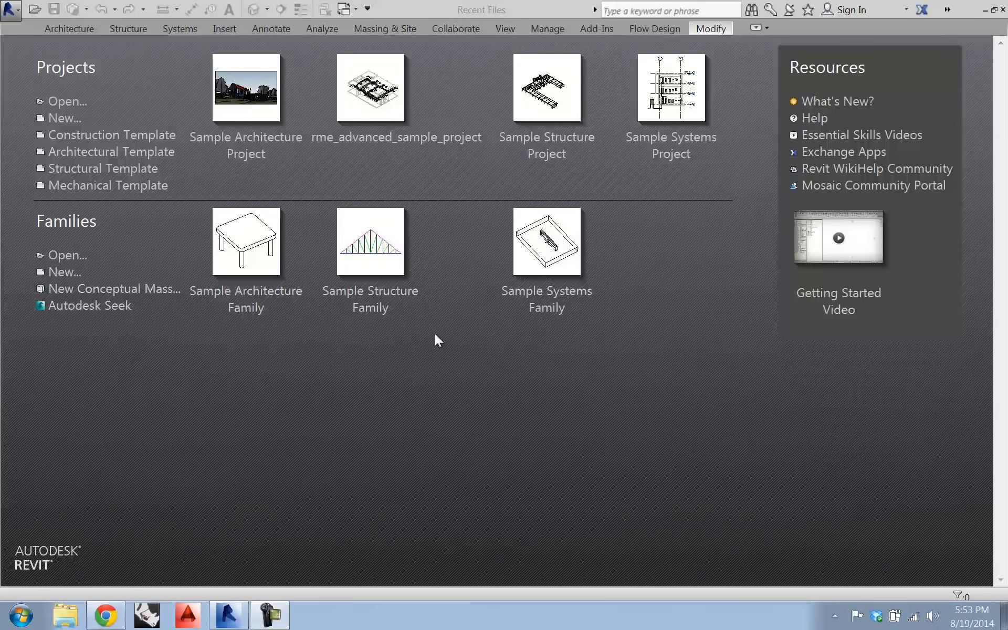
# Create a new conceptual mass family from the Mass template
pyautogui.click(128, 289)
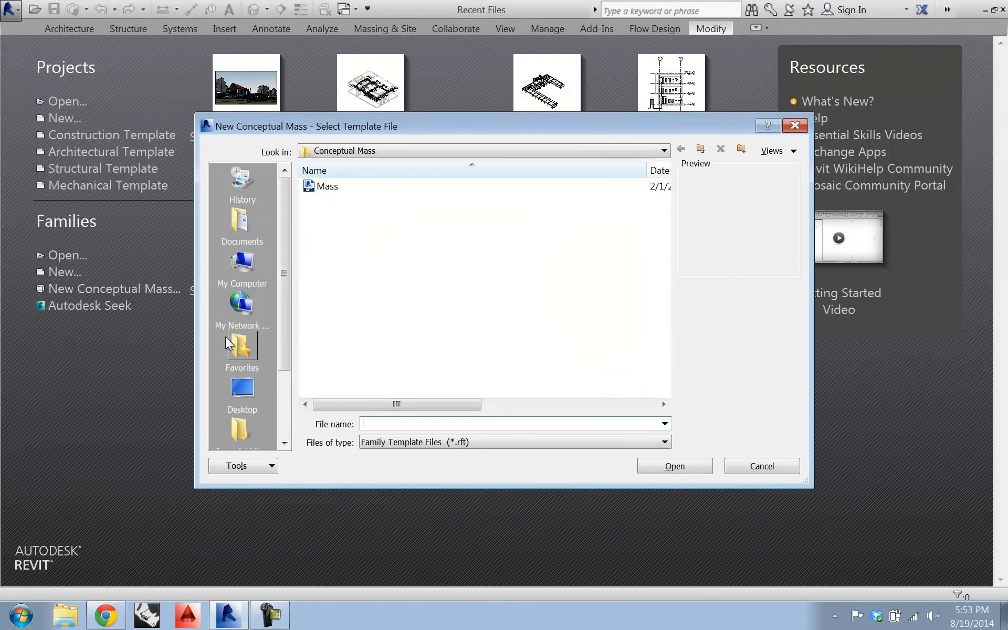
pyautogui.click(326, 187)
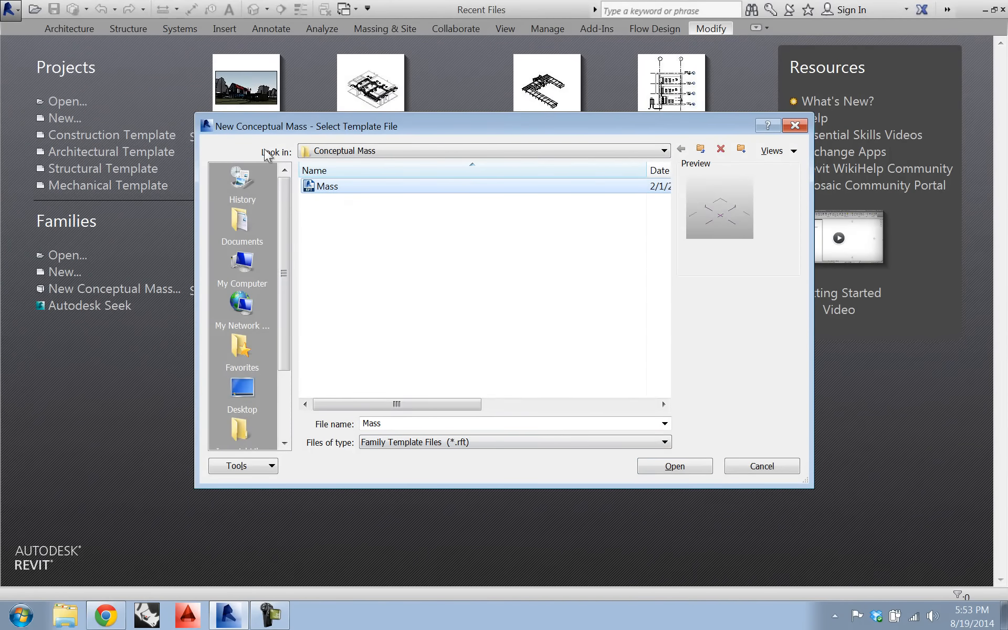
pyautogui.click(677, 466)
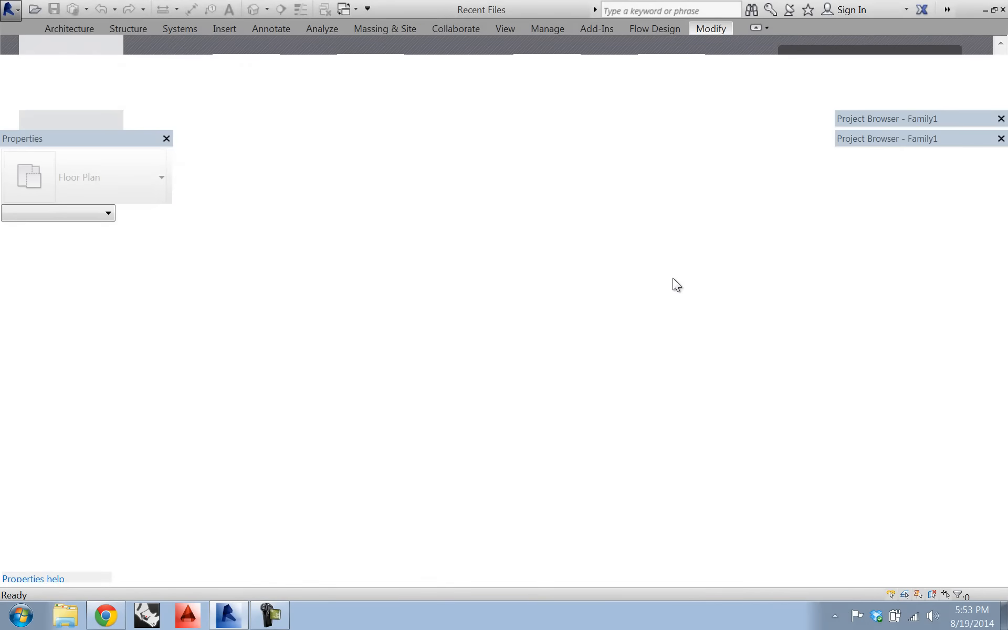
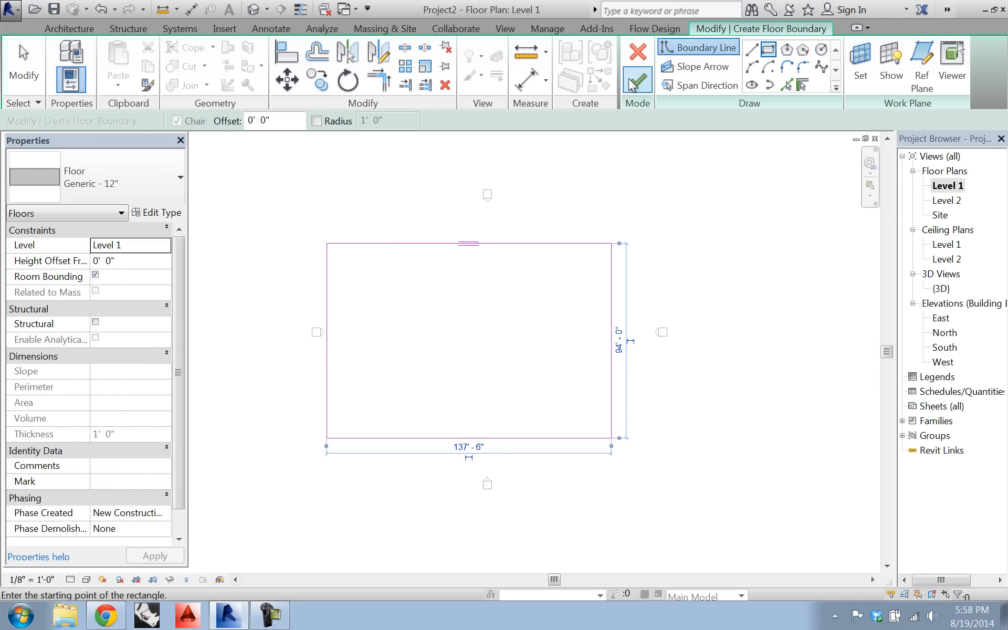
# Finish the rectangular Generic - 12" floor sketch on Level 1 and open the {3D} view
pyautogui.click(493, 255)
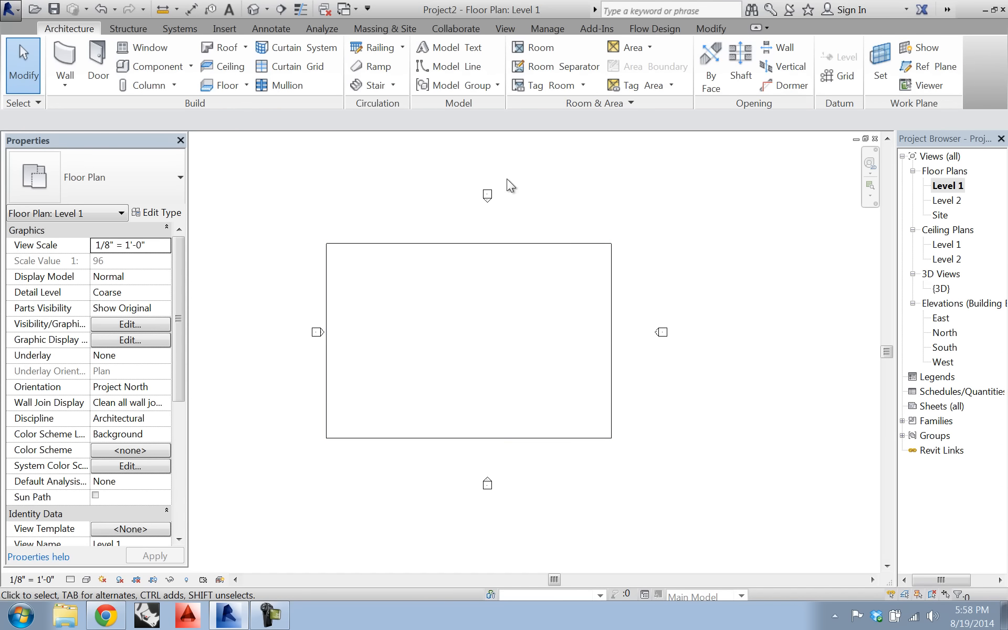
pyautogui.doubleClick(940, 288)
pyautogui.moveTo(491, 389); pyautogui.dragTo(512, 382, button='middle')
pyautogui.scroll(-10, 595, 357)
pyautogui.moveTo(588, 374); pyautogui.dragTo(618, 347, button='middle')
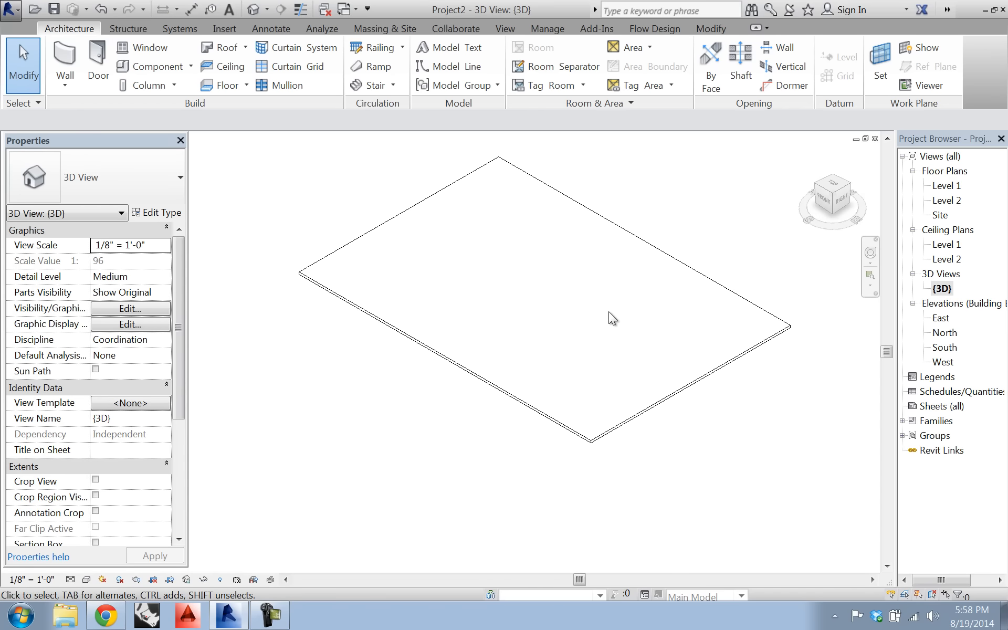
pyautogui.moveTo(709, 360); pyautogui.dragTo(673, 372, button='middle')
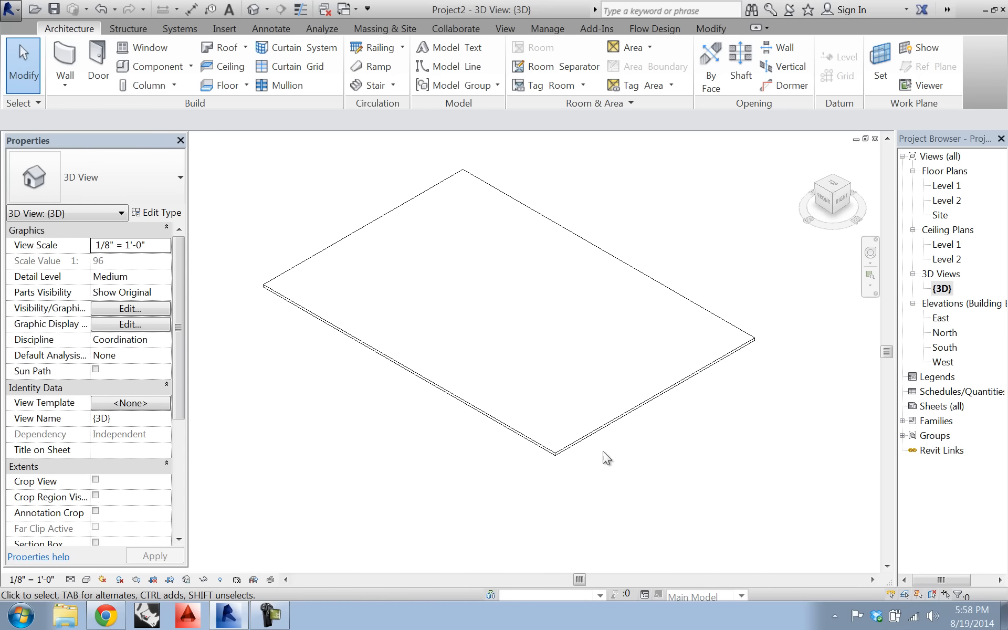
# Examine the selected floor slab in 3D from the front, from above and from oblique angles
pyautogui.click(556, 453)
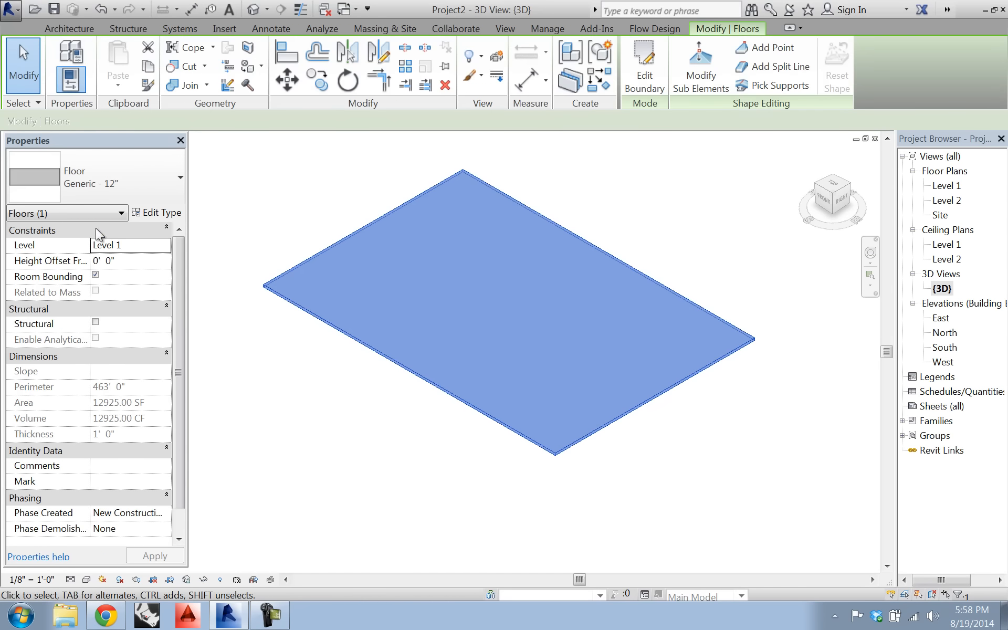
pyautogui.scroll(-1, 182, 369)
pyautogui.scroll(1, 187, 408)
pyautogui.keyDown('shift'); pyautogui.moveTo(703, 436); pyautogui.dragTo(817, 456, button='middle'); pyautogui.keyUp('shift')
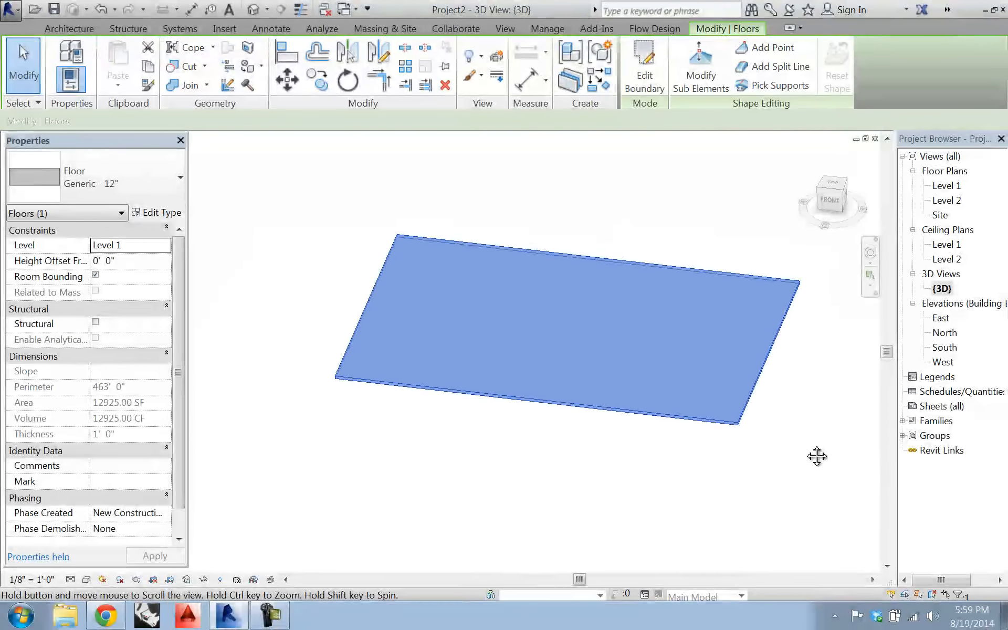
pyautogui.moveTo(843, 222); pyautogui.dragTo(835, 202)
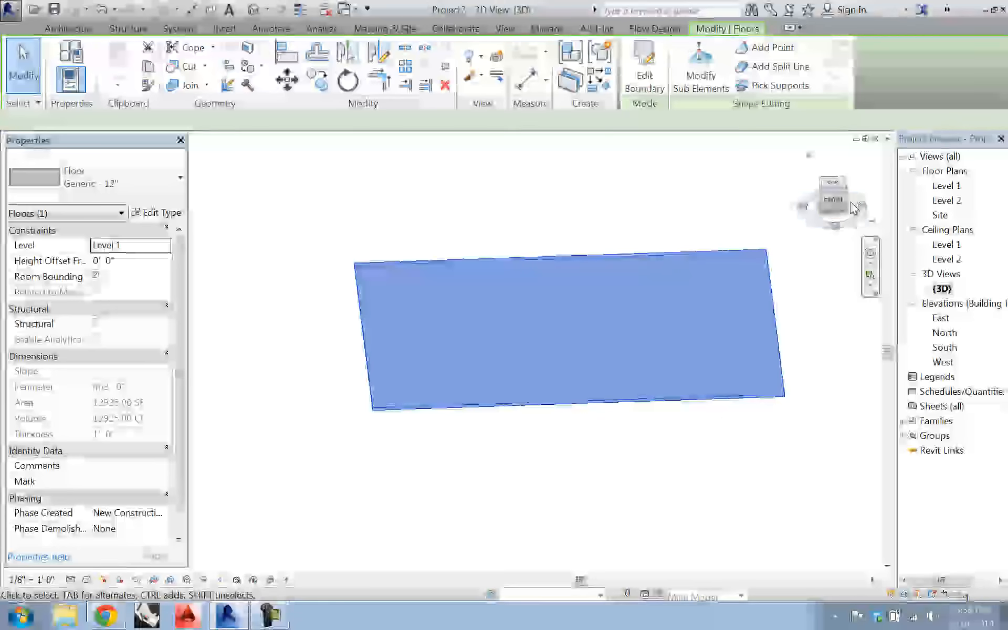
pyautogui.click(834, 202)
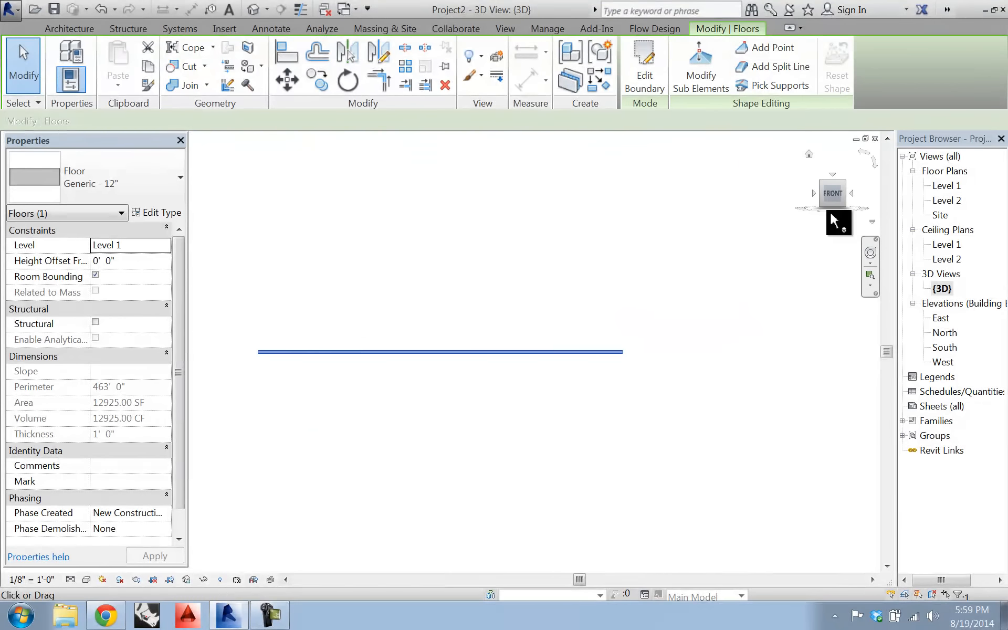
pyautogui.keyDown('shift'); pyautogui.moveTo(759, 190); pyautogui.dragTo(686, 422, button='middle'); pyautogui.keyUp('shift')
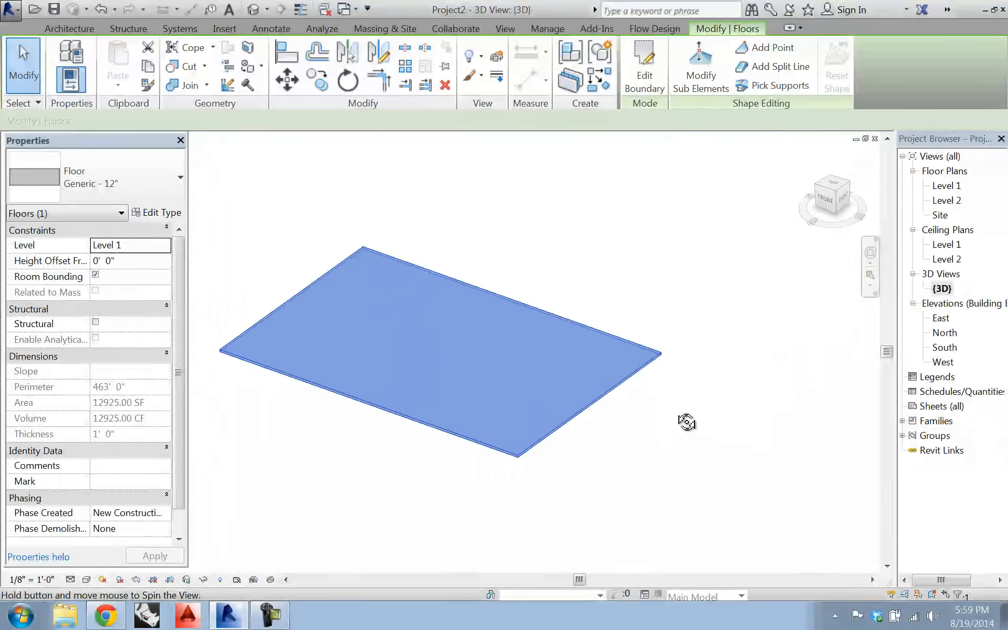
pyautogui.click(836, 190)
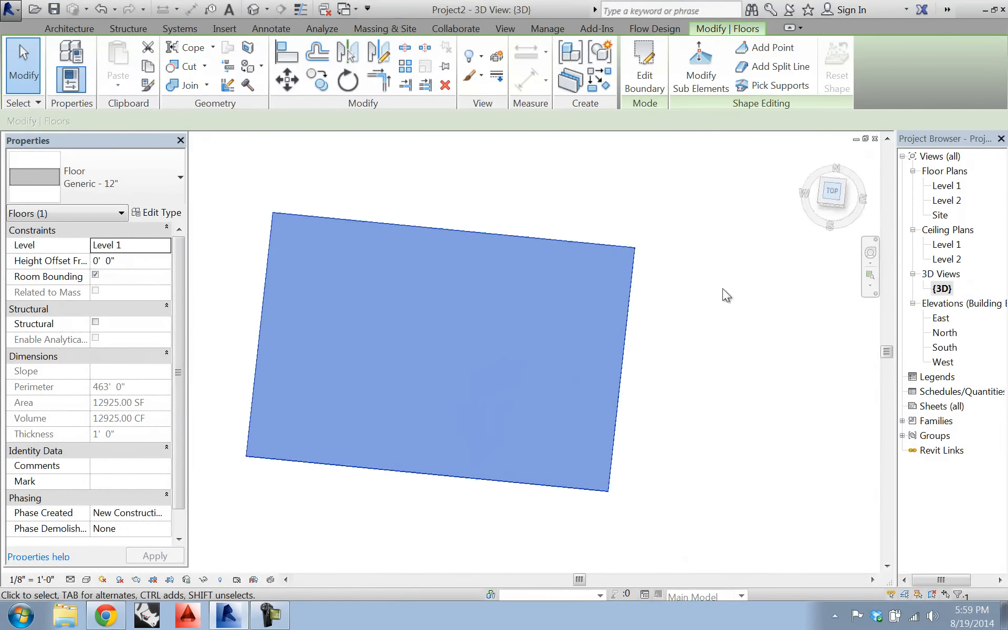
pyautogui.moveTo(820, 217)
pyautogui.mouseDown()
pyautogui.moveTo(850, 219)
pyautogui.moveTo(818, 227)
pyautogui.mouseUp()
pyautogui.keyDown('shift'); pyautogui.moveTo(761, 443); pyautogui.dragTo(696, 233, button='middle'); pyautogui.keyUp('shift')
pyautogui.keyDown('shift'); pyautogui.moveTo(650, 427); pyautogui.dragTo(638, 469, button='middle'); pyautogui.keyUp('shift')
pyautogui.click(511, 336)
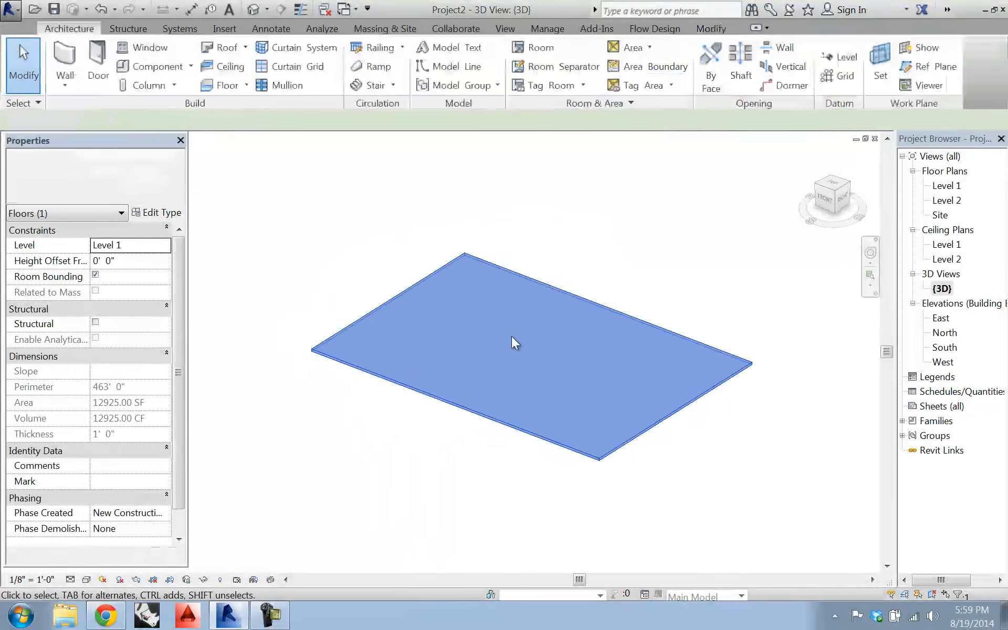
# Edit the floor's boundary and sketch two connected lines, the first cutting diagonally across one corner of the rectangle
pyautogui.click(596, 303)
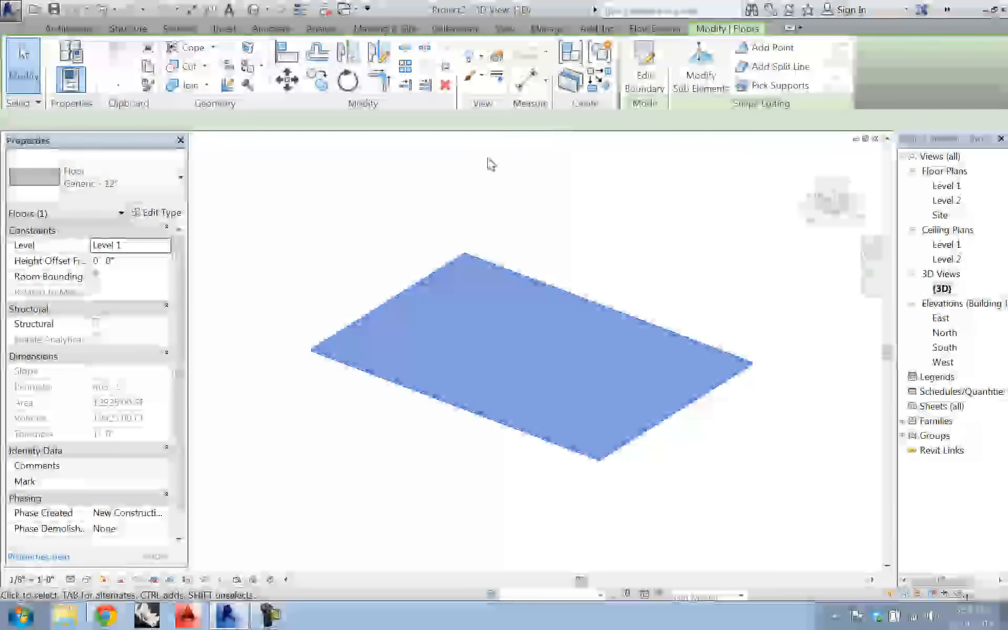
pyautogui.click(645, 71)
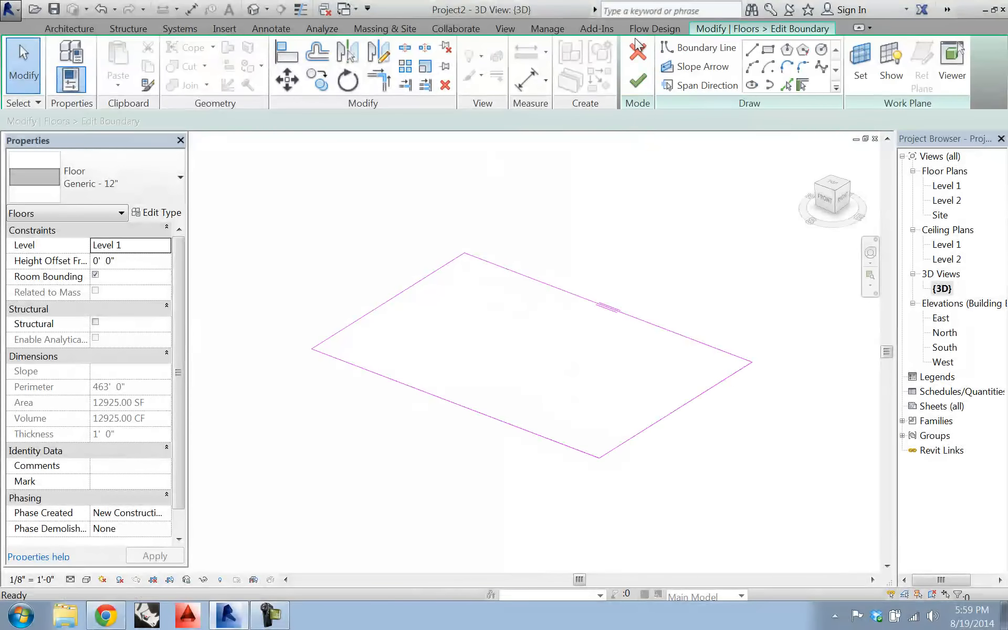
pyautogui.click(751, 50)
pyautogui.click(698, 467)
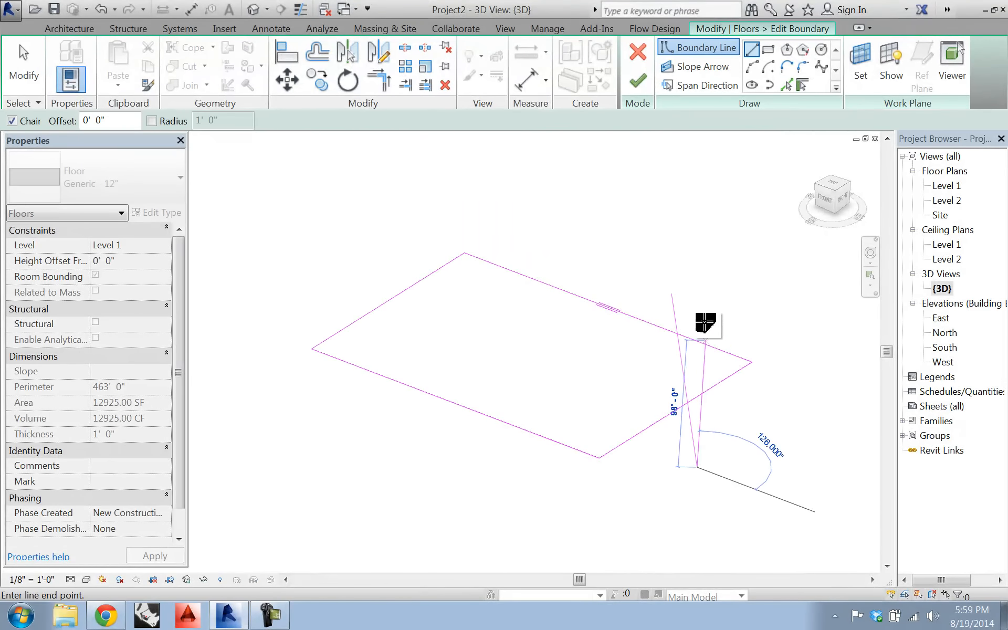
pyautogui.click(795, 466)
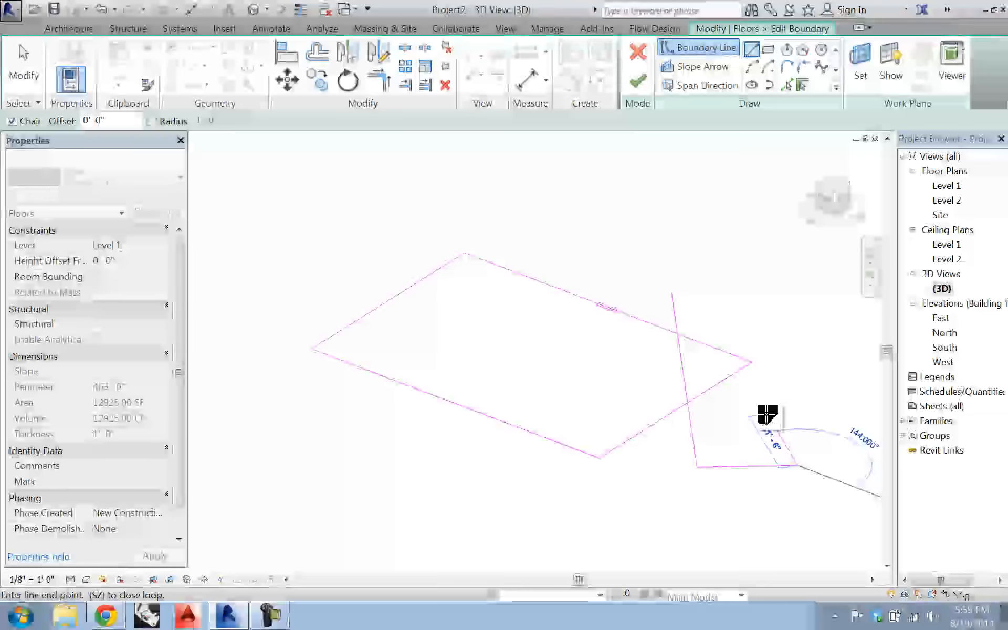
pyautogui.rightClick(759, 421)
pyautogui.click(730, 270)
pyautogui.press('Escape')
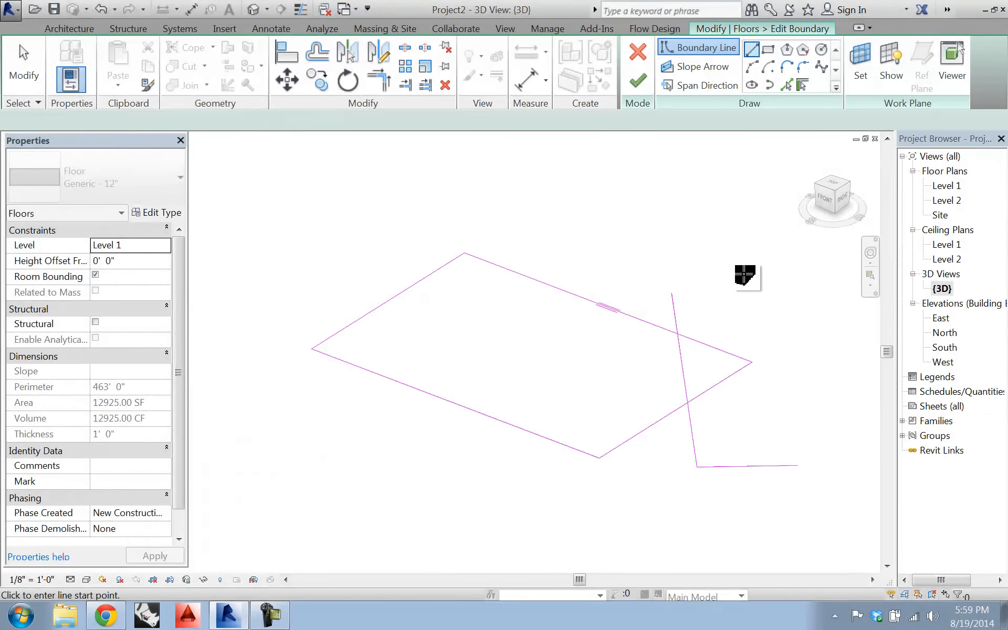
# Trim the diagonal line against both adjoining boundary edges to cut off the floor's corner
pyautogui.click(378, 82)
pyautogui.click(698, 342)
pyautogui.press('Escape')
pyautogui.click(681, 358)
pyautogui.click(675, 411)
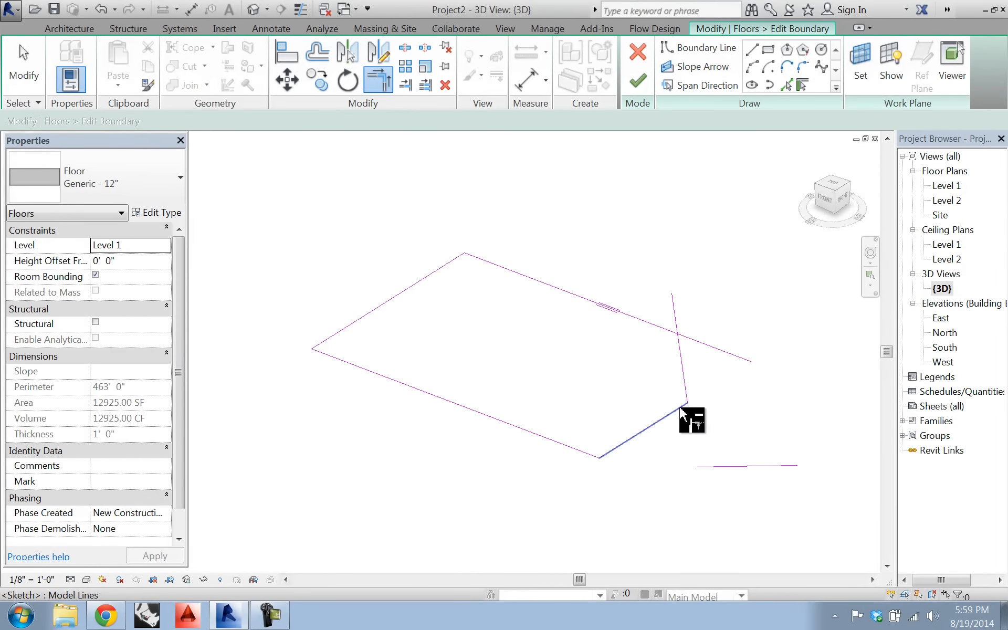
pyautogui.click(681, 335)
pyautogui.click(680, 349)
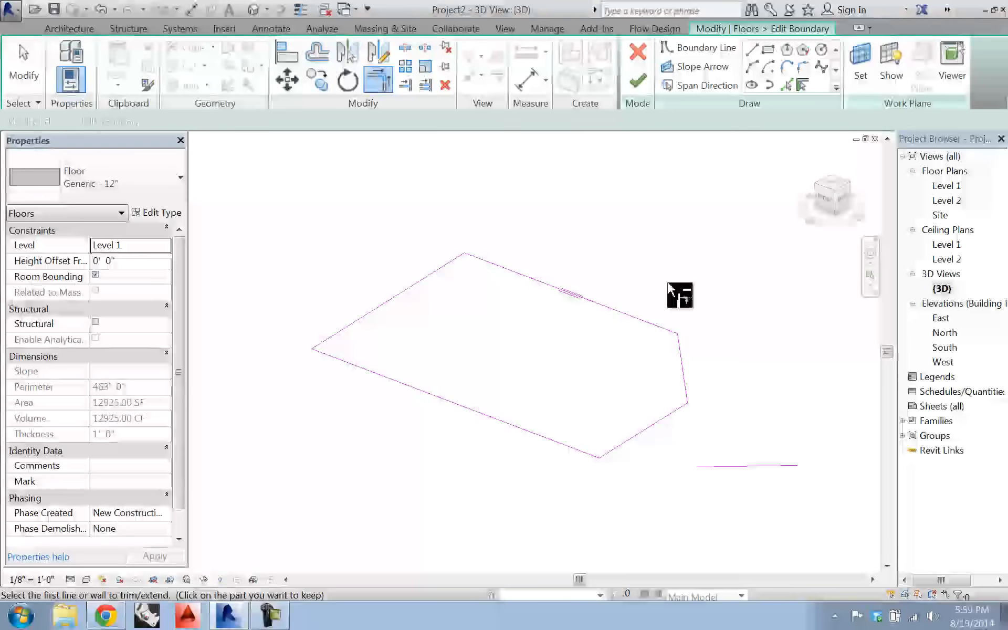
# Delete the leftover loose line outside the floor outline and finish the boundary edit
pyautogui.click(23, 66)
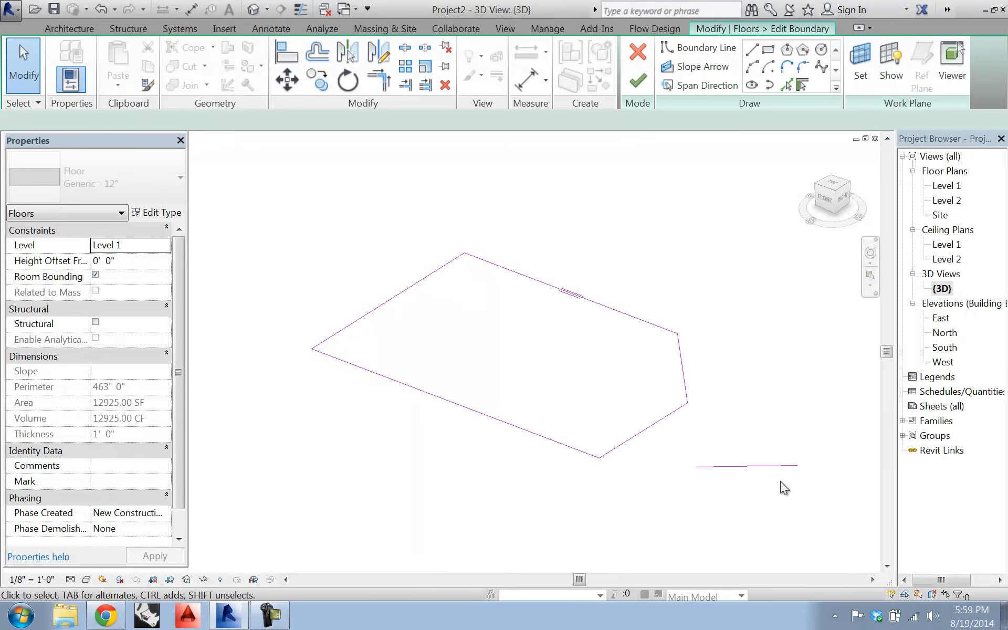
pyautogui.click(754, 466)
pyautogui.press('Delete')
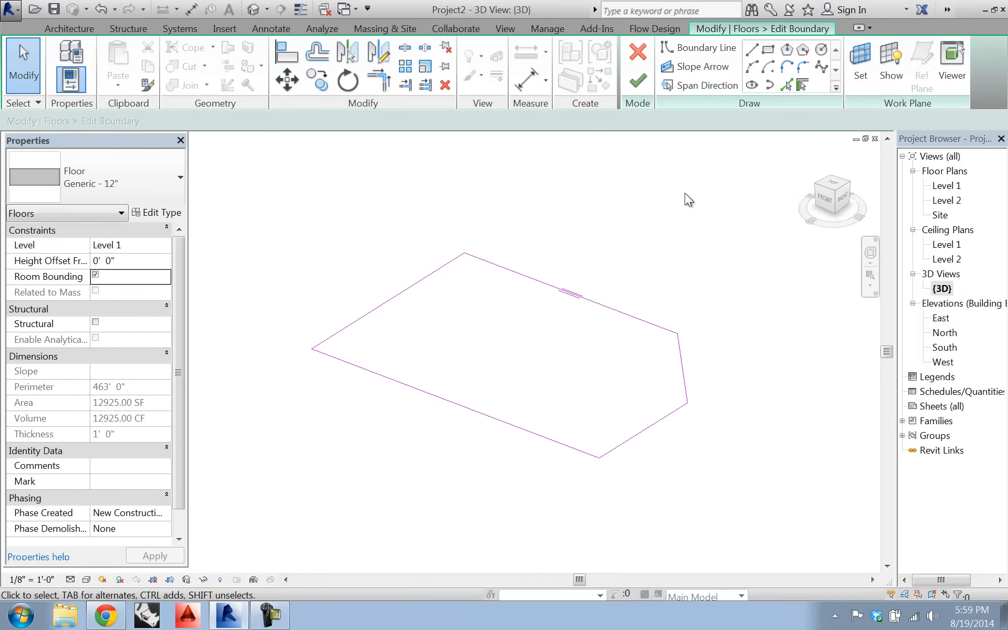
pyautogui.click(637, 79)
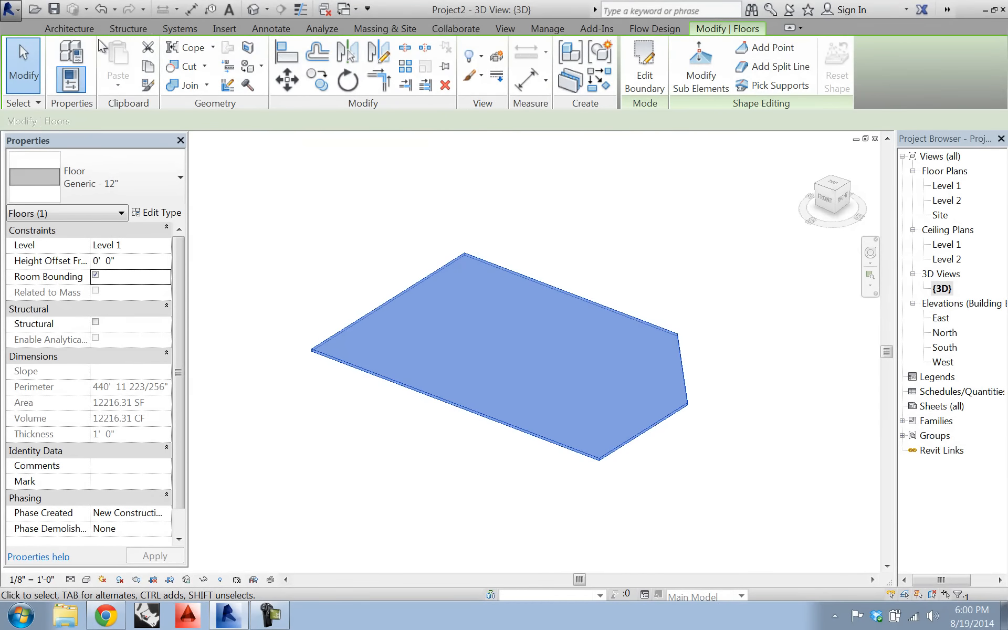
# Review the available architecture, structure, systems, insert, annotate, analyze, and massing and site tools
pyautogui.click(71, 29)
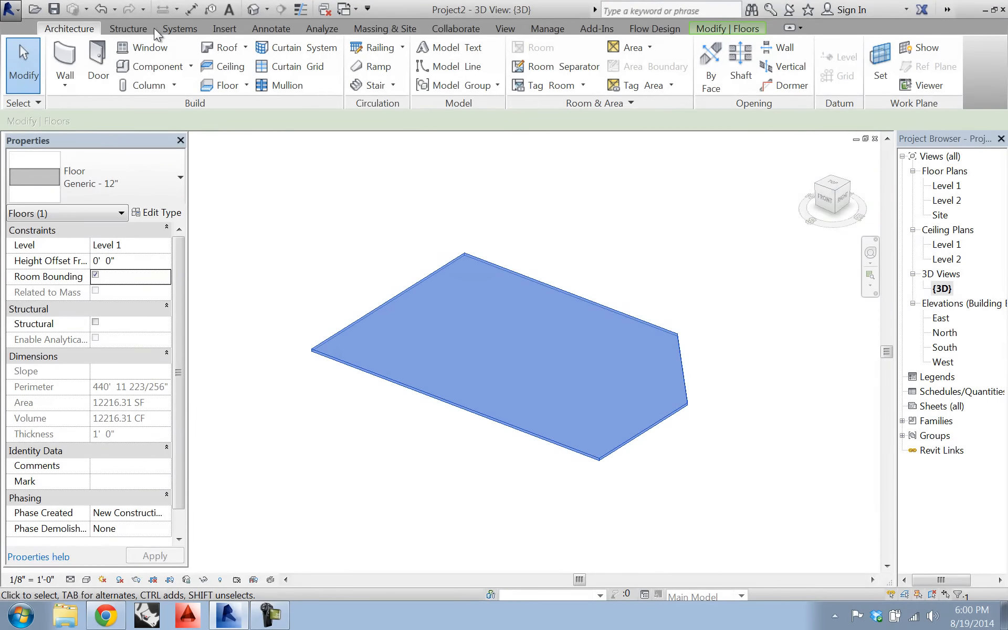
pyautogui.click(126, 28)
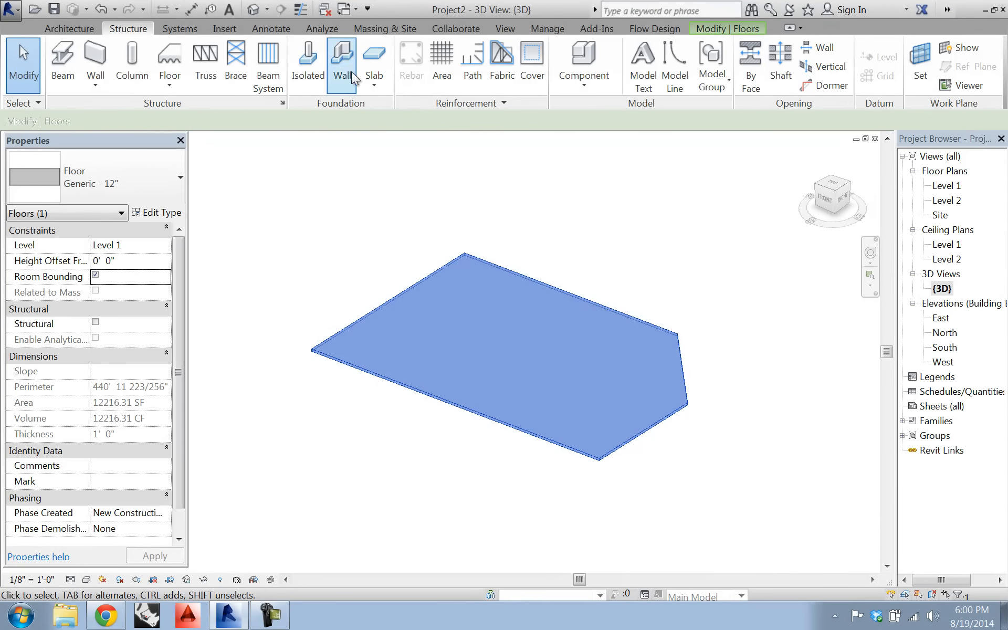
pyautogui.click(197, 30)
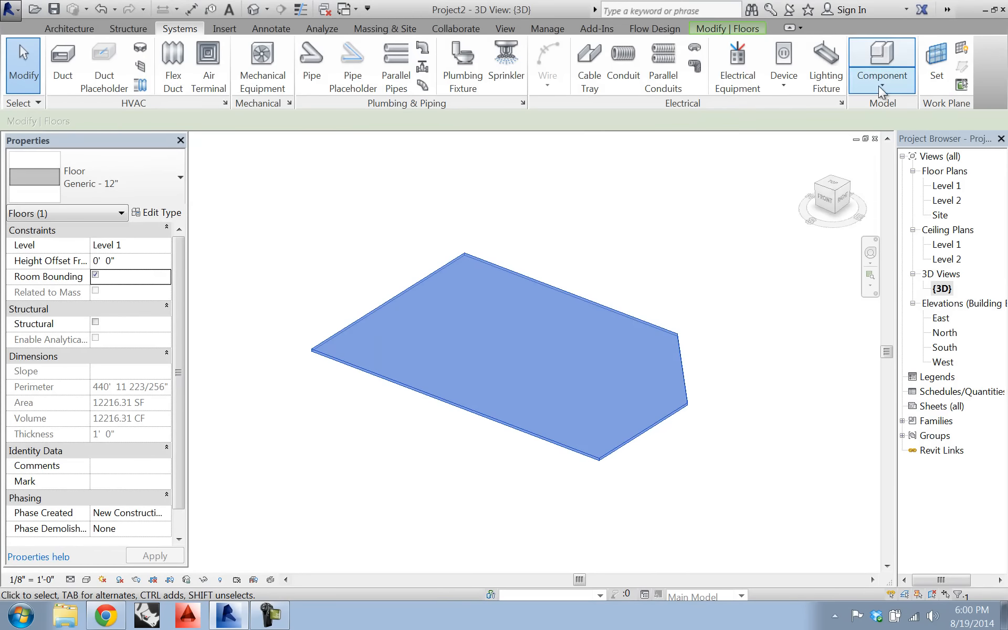
pyautogui.click(228, 29)
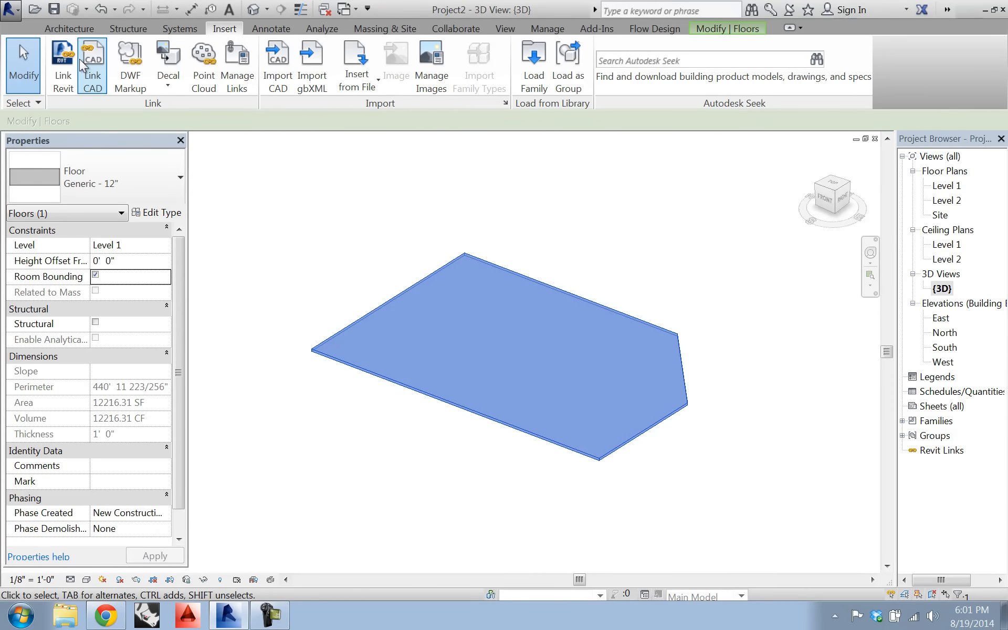
pyautogui.click(268, 29)
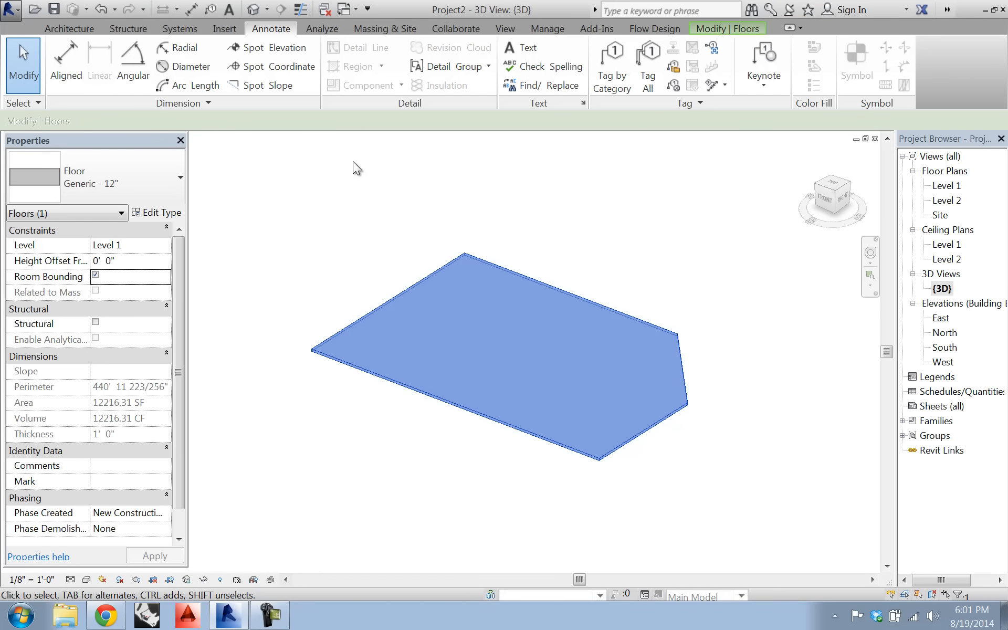
pyautogui.click(302, 28)
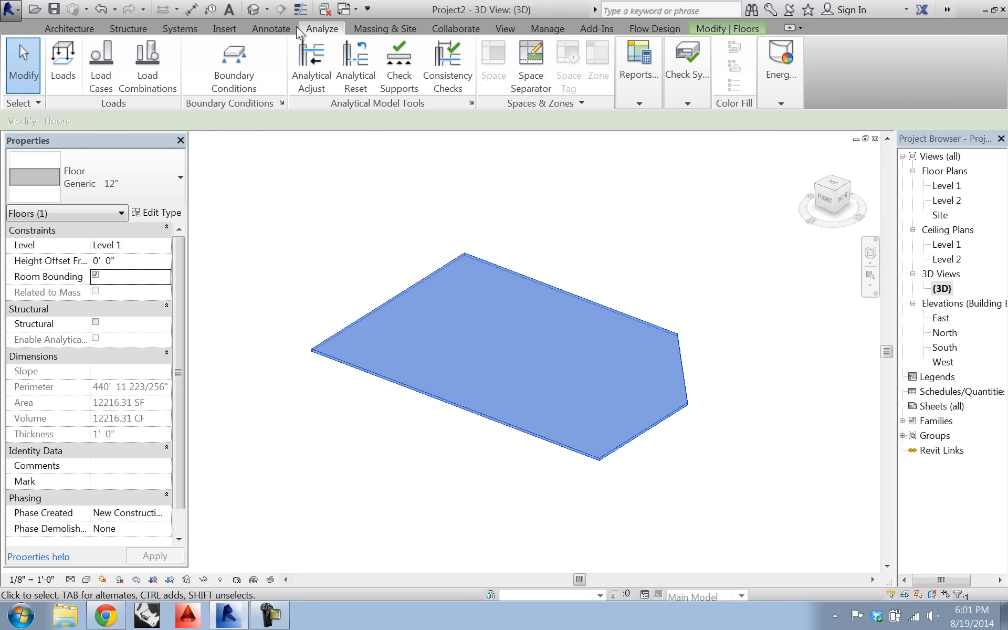
pyautogui.click(384, 29)
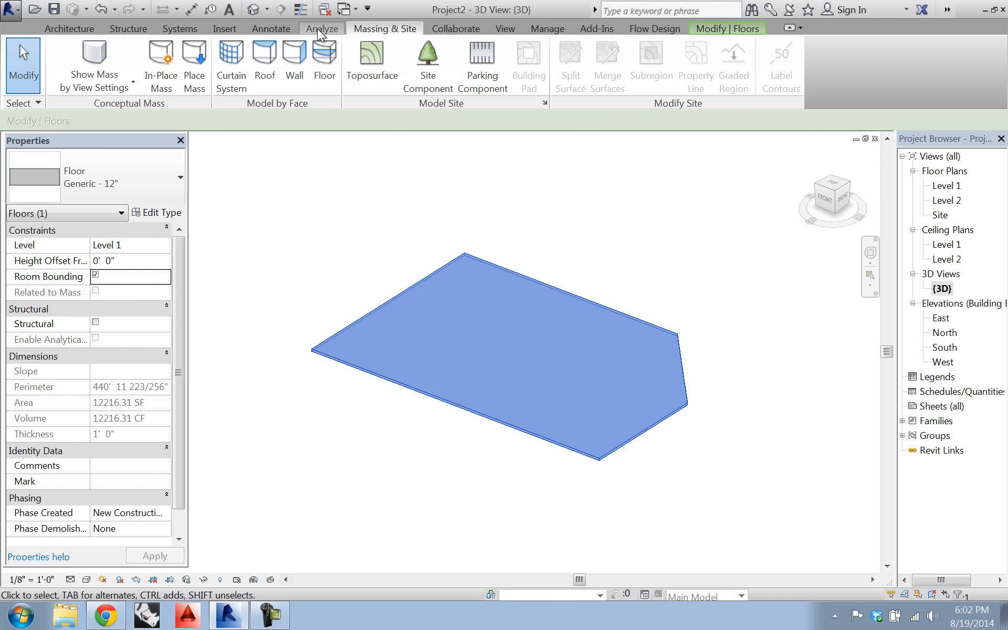
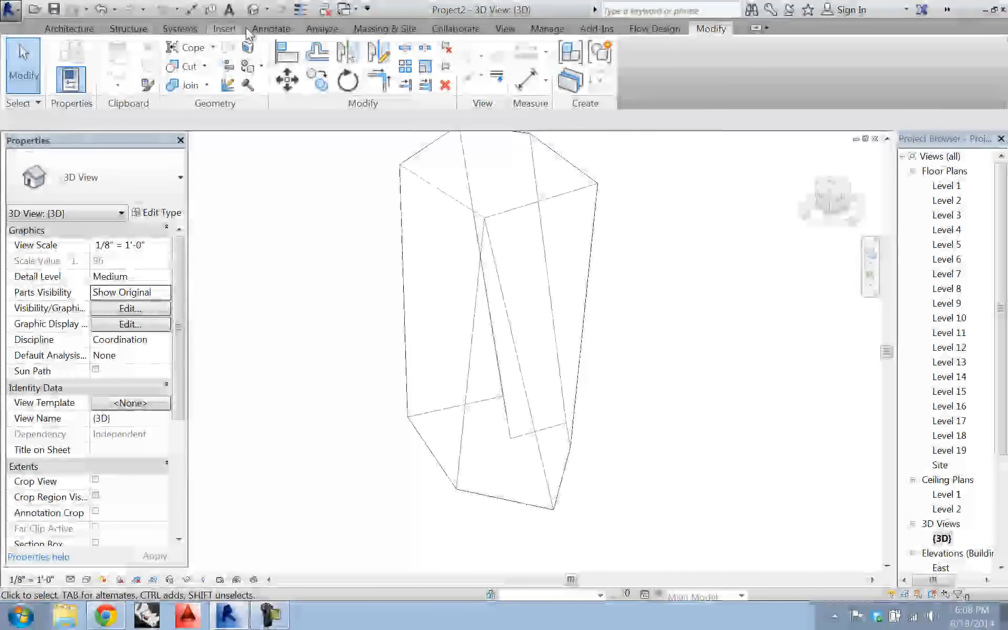
# Select the tower mass in the 3D view and examine its form from the back
pyautogui.click(505, 208)
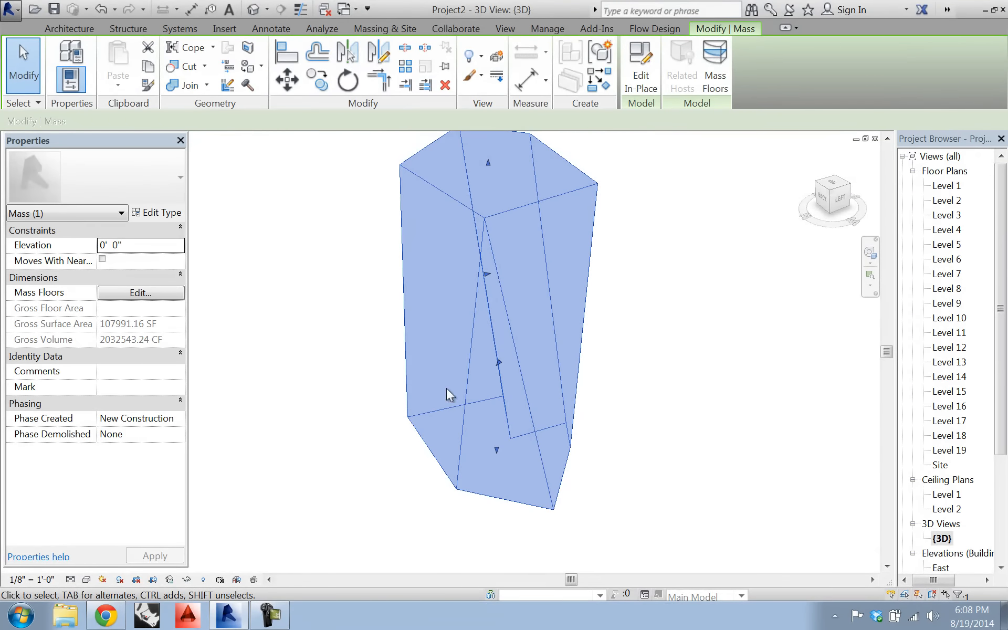
pyautogui.keyDown('shift'); pyautogui.moveTo(475, 388); pyautogui.dragTo(472, 443, button='middle'); pyautogui.keyUp('shift')
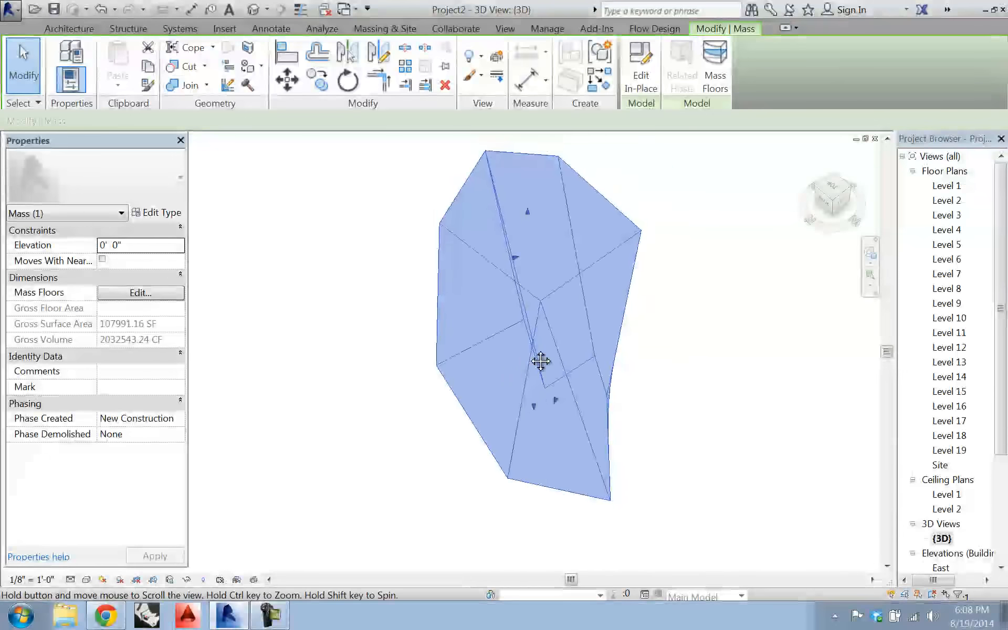
pyautogui.moveTo(542, 360); pyautogui.dragTo(495, 277, button='middle')
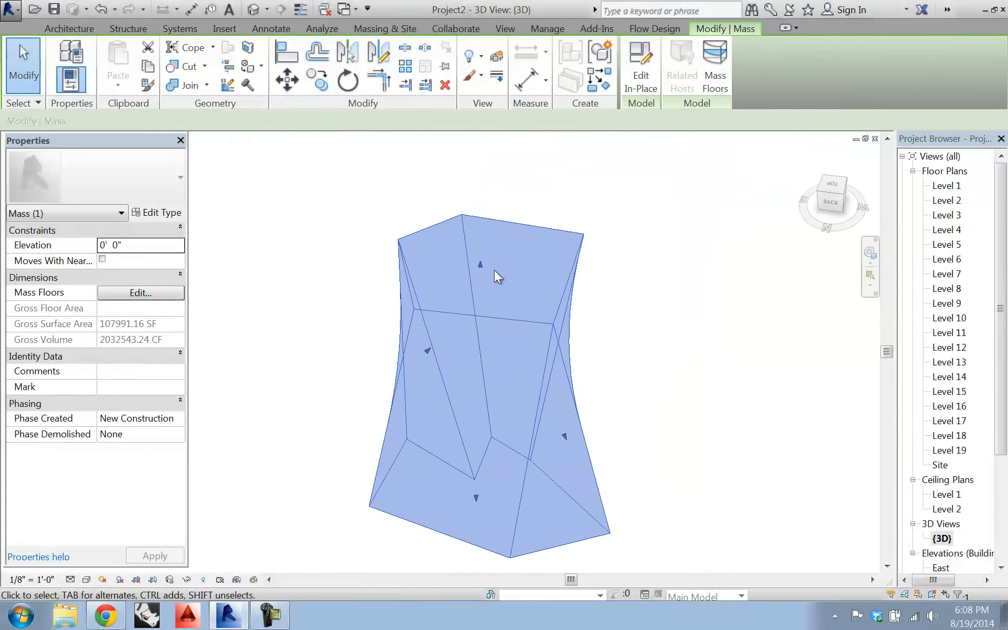
# Stretch the tower mass taller by its top shape handle and pull one of its side faces outward
pyautogui.moveTo(480, 265); pyautogui.dragTo(484, 219)
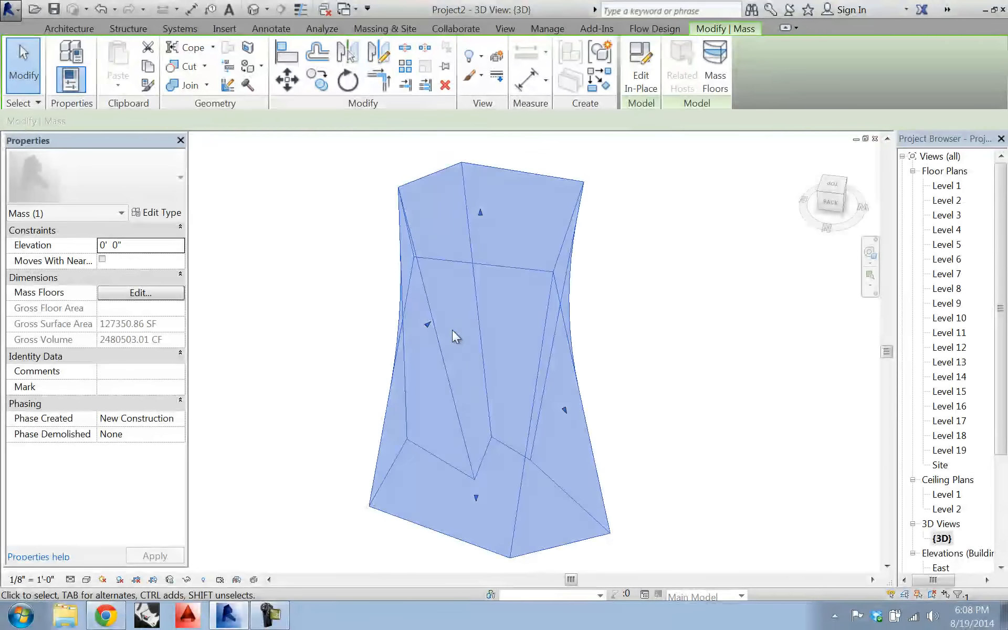
pyautogui.moveTo(452, 337)
pyautogui.keyDown('shift'); pyautogui.mouseDown(button='middle')
pyautogui.moveTo(540, 344)
pyautogui.moveTo(630, 378)
pyautogui.moveTo(693, 374)
pyautogui.moveTo(555, 326)
pyautogui.mouseUp(button='middle'); pyautogui.keyUp('shift')
pyautogui.moveTo(567, 397); pyautogui.dragTo(589, 334, button='middle')
pyautogui.keyDown('shift'); pyautogui.moveTo(467, 370); pyautogui.dragTo(603, 423, button='middle'); pyautogui.keyUp('shift')
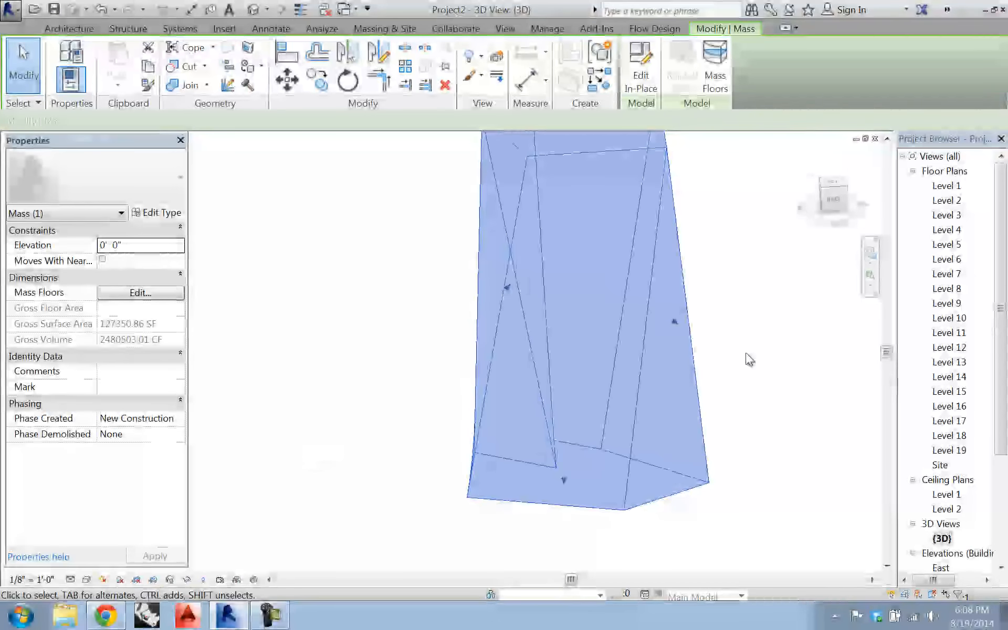
pyautogui.moveTo(675, 323); pyautogui.dragTo(699, 342)
pyautogui.moveTo(641, 434)
pyautogui.keyDown('shift'); pyautogui.mouseDown(button='middle')
pyautogui.moveTo(580, 362)
pyautogui.moveTo(530, 474)
pyautogui.mouseUp(button='middle'); pyautogui.keyUp('shift')
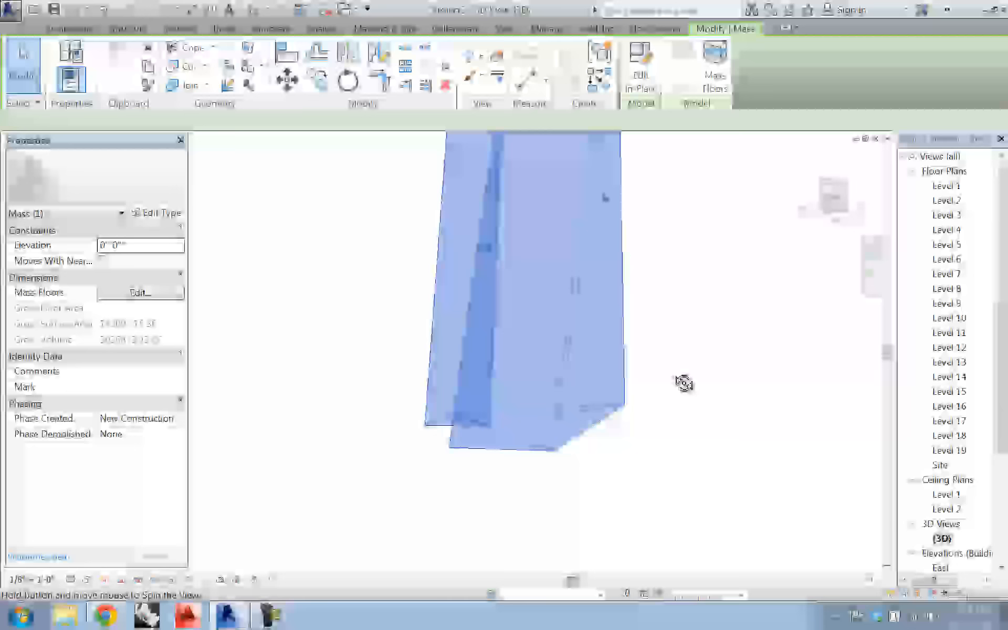
pyautogui.moveTo(684, 383)
pyautogui.keyDown('shift'); pyautogui.mouseDown(button='middle')
pyautogui.moveTo(656, 448)
pyautogui.moveTo(663, 518)
pyautogui.mouseUp(button='middle'); pyautogui.keyUp('shift')
pyautogui.scroll(-1, 647, 453)
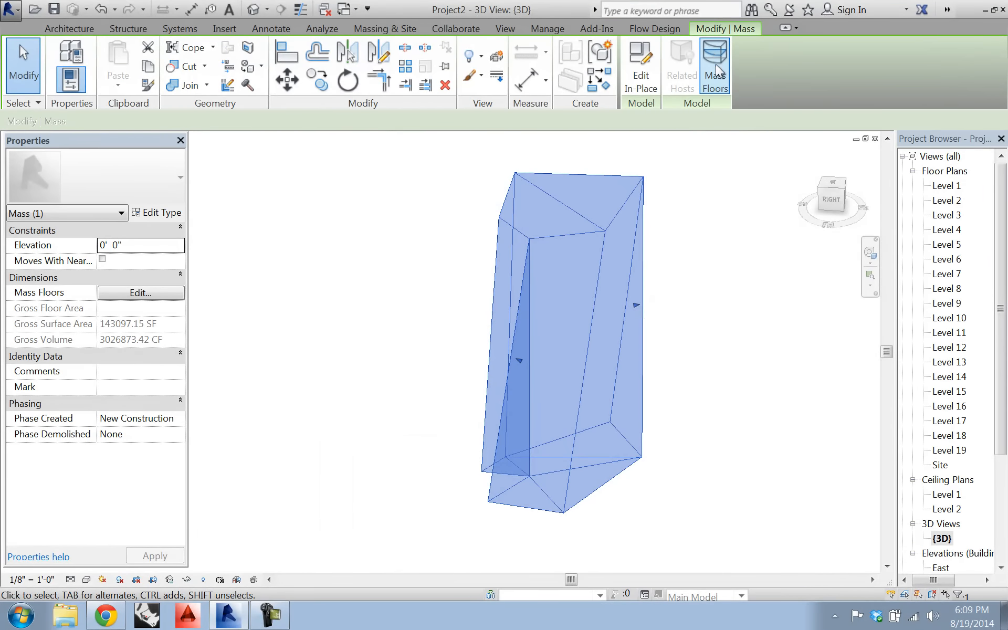
# Generate mass floors in the tower mass for Levels 1 through 19
pyautogui.click(718, 67)
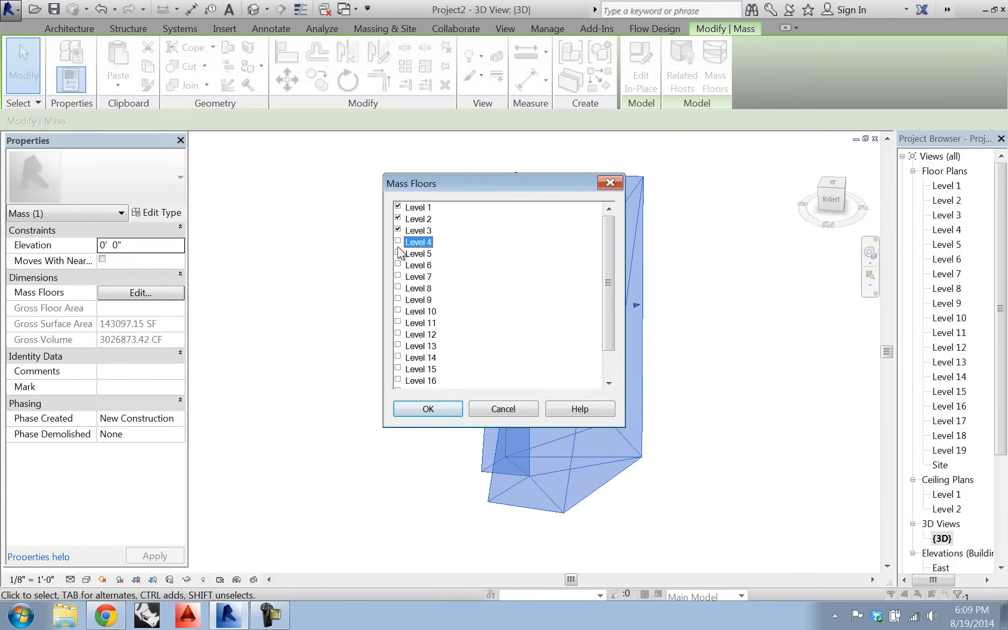
pyautogui.click(397, 299)
pyautogui.click(397, 310)
pyautogui.click(397, 321)
pyautogui.click(397, 333)
pyautogui.click(397, 345)
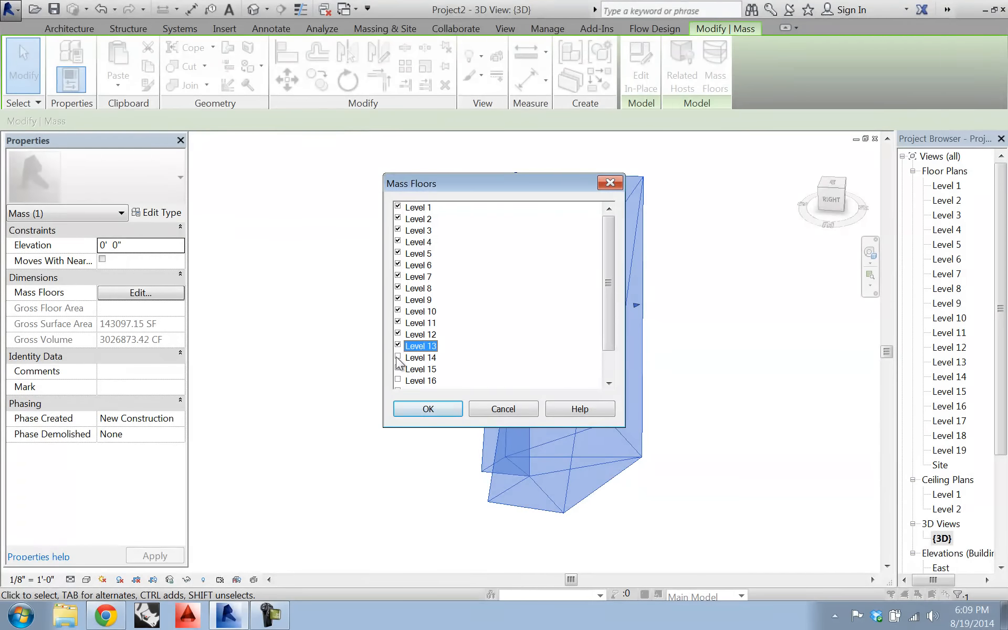
pyautogui.click(397, 368)
pyautogui.click(398, 379)
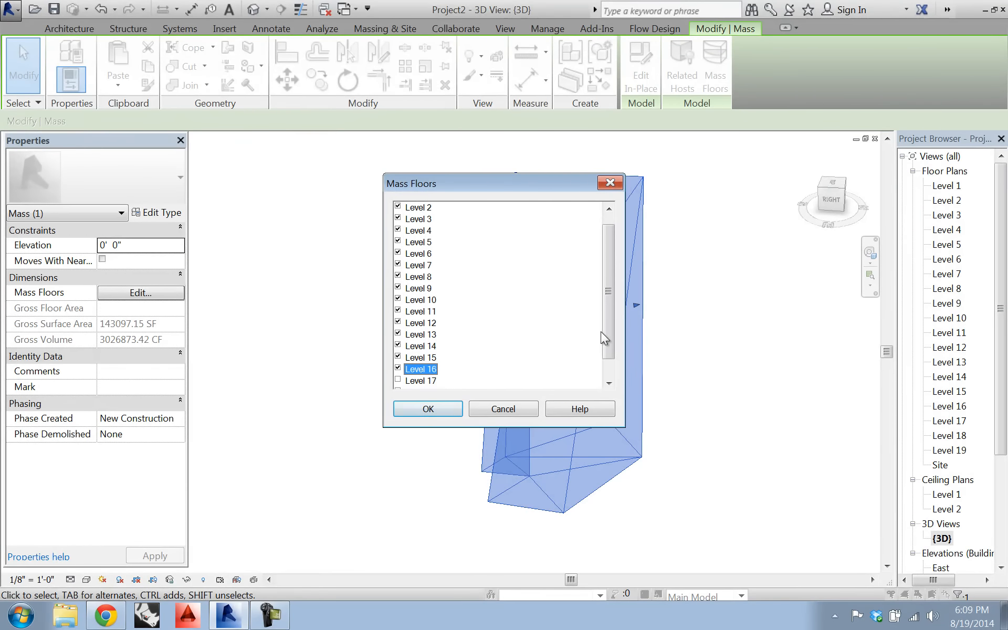
pyautogui.moveTo(605, 337); pyautogui.dragTo(615, 353)
pyautogui.click(398, 356)
pyautogui.click(397, 368)
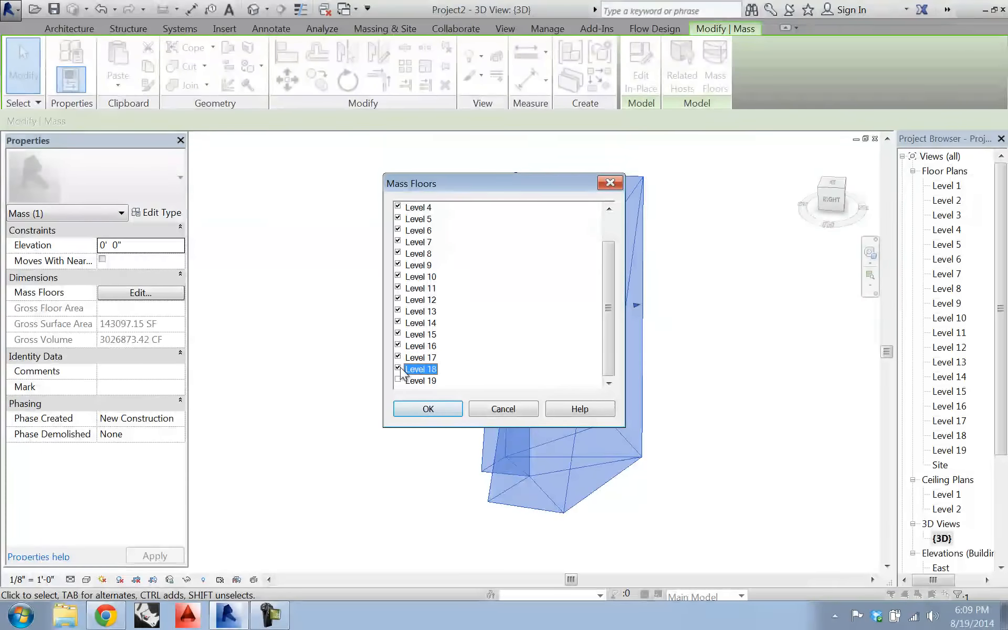
pyautogui.click(427, 408)
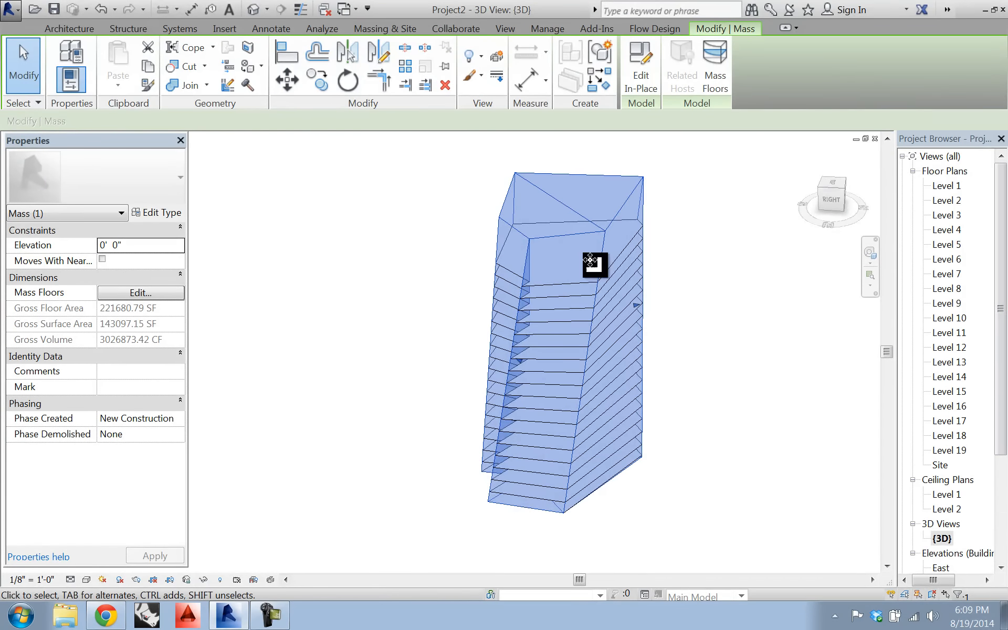
# Examine the Level 19 plan properties, the selected tower mass and its mass floors from the front
pyautogui.click(949, 450)
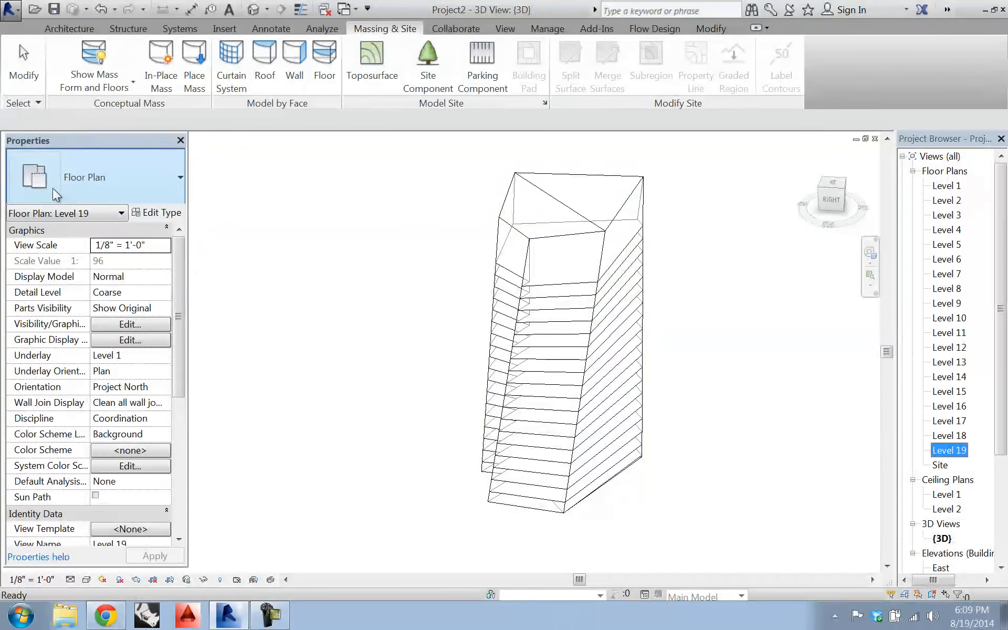
pyautogui.click(506, 427)
pyautogui.moveTo(505, 427); pyautogui.dragTo(693, 425, button='middle')
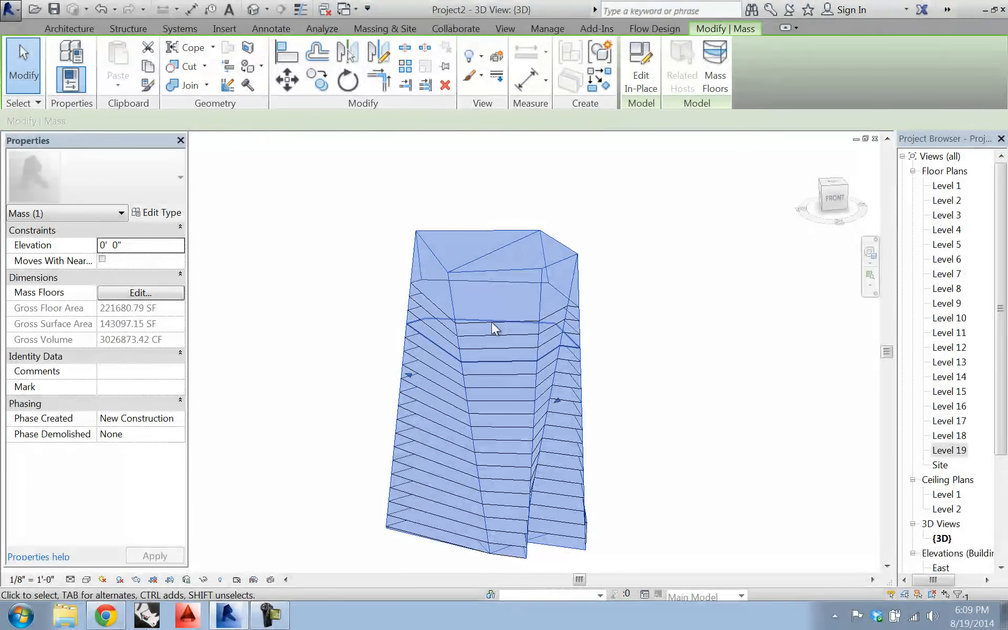
pyautogui.keyDown('shift'); pyautogui.moveTo(610, 405); pyautogui.dragTo(630, 297, button='middle'); pyautogui.keyUp('shift')
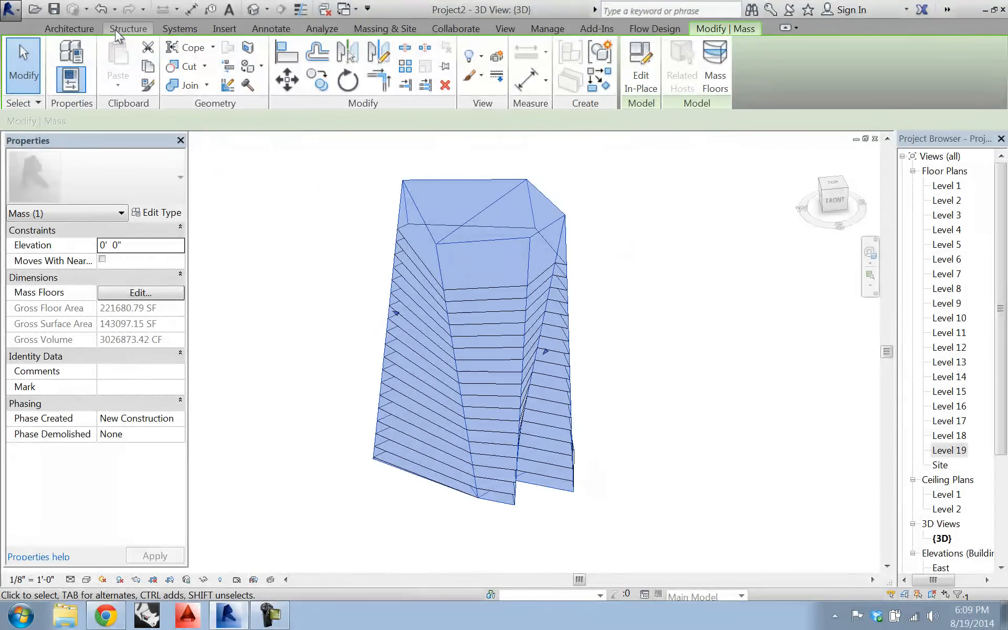
pyautogui.click(97, 29)
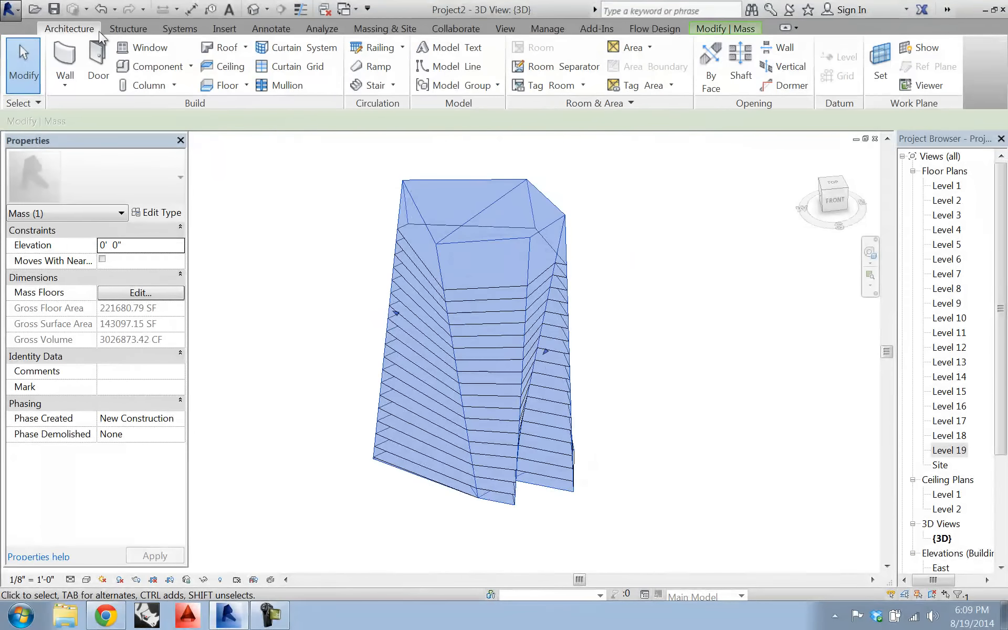
pyautogui.click(227, 88)
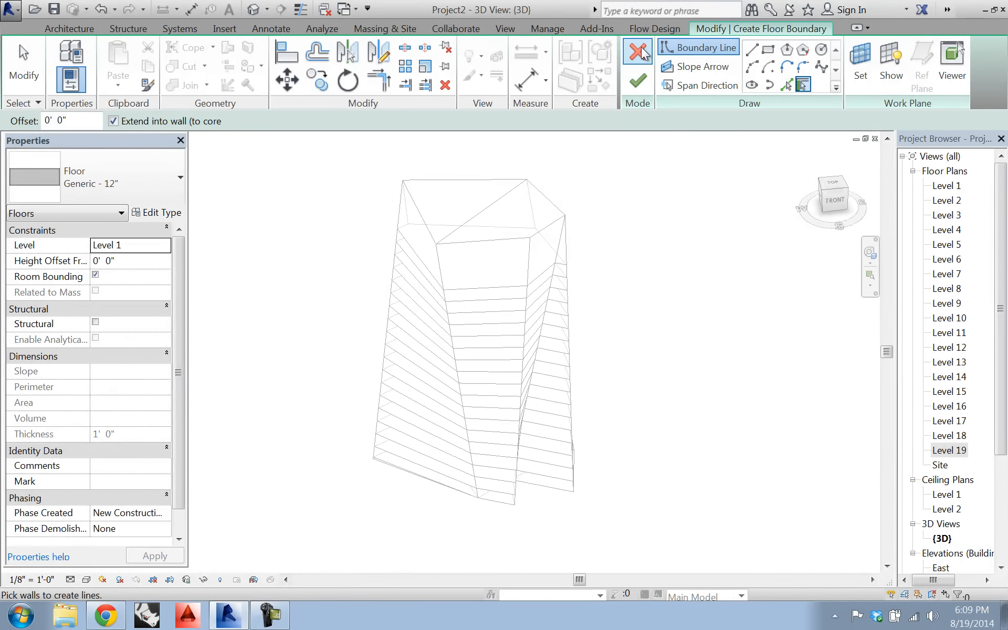
pyautogui.click(641, 51)
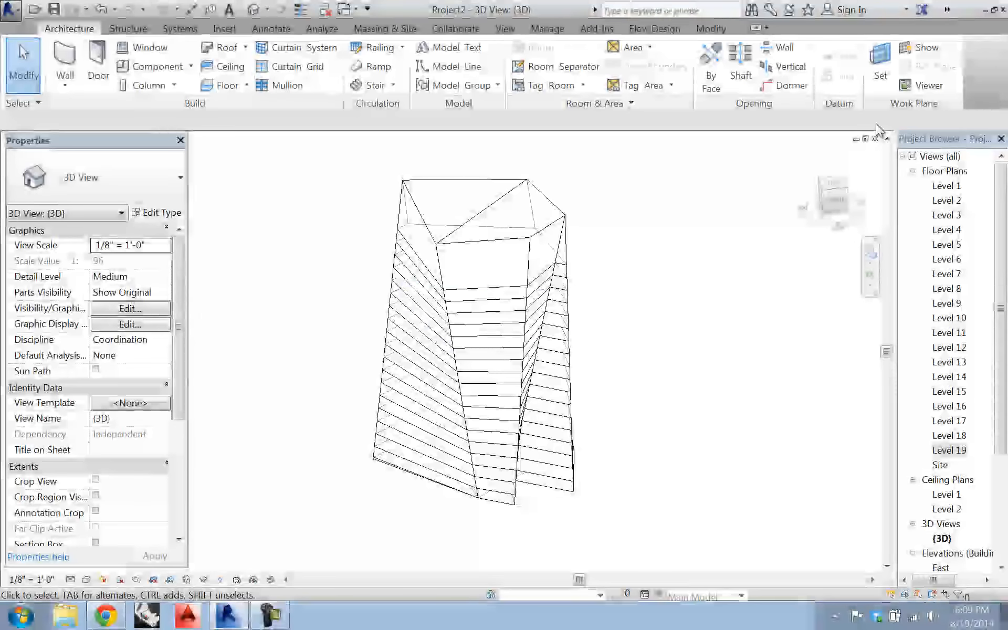
pyautogui.click(705, 30)
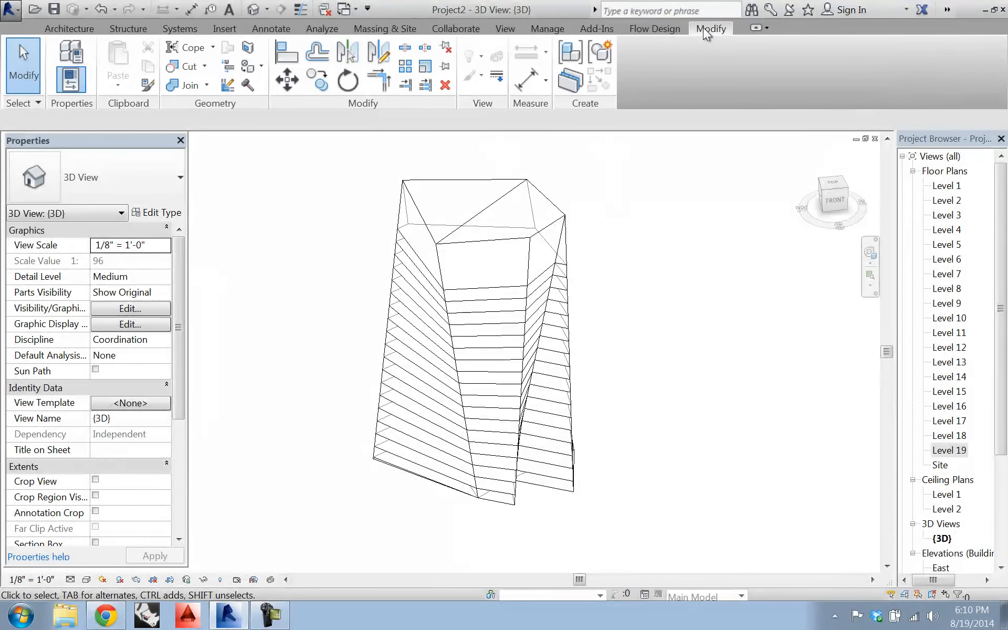
pyautogui.click(509, 190)
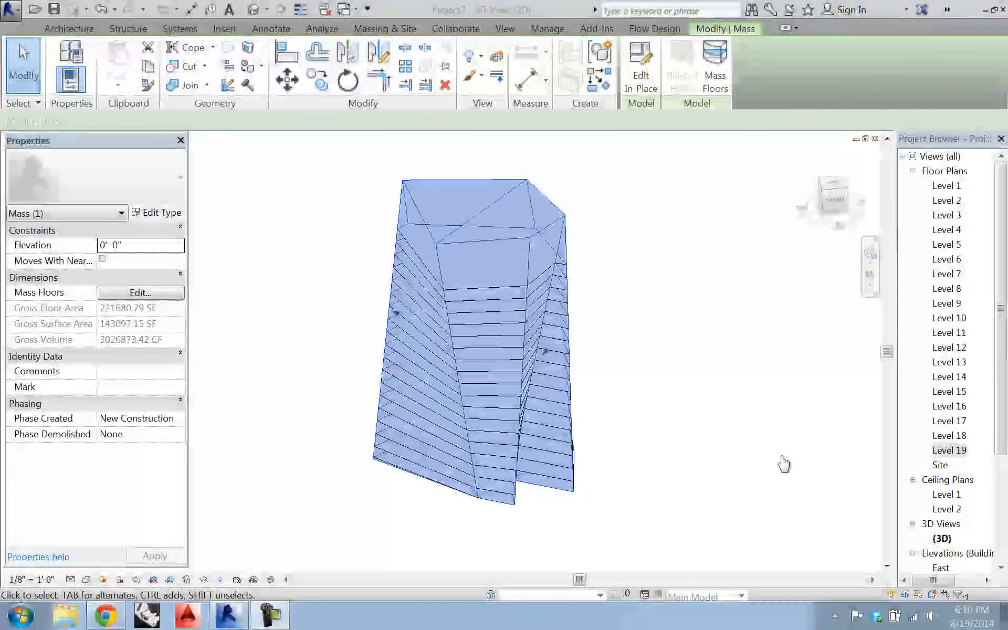
pyautogui.click(606, 196)
# Create Generic - 12" floors by face from all of the tower's mass floors, with a 0' 0" offset
pyautogui.moveTo(320, 157); pyautogui.dragTo(690, 518)
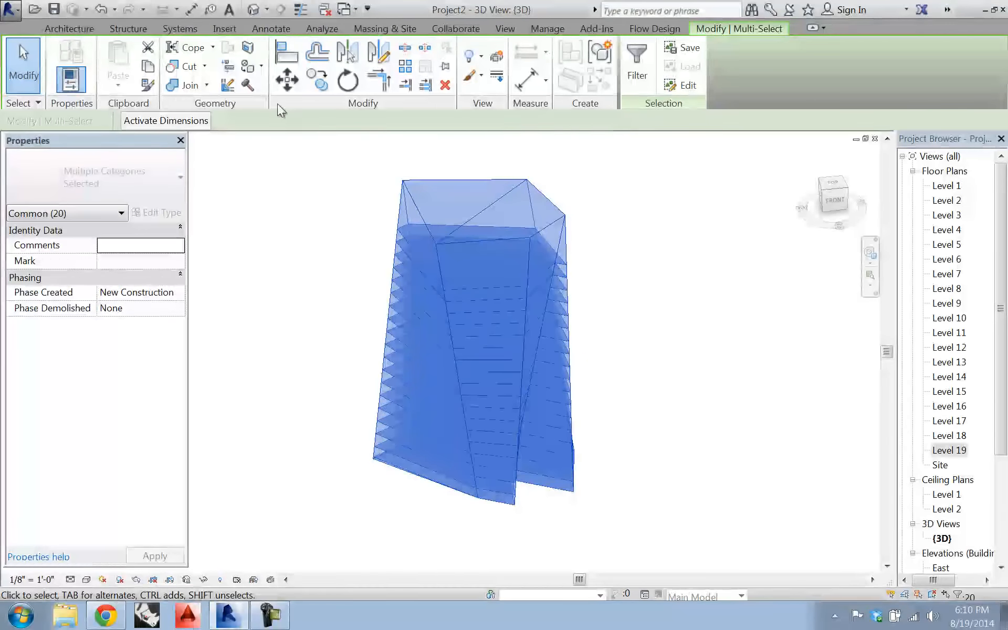
pyautogui.click(67, 30)
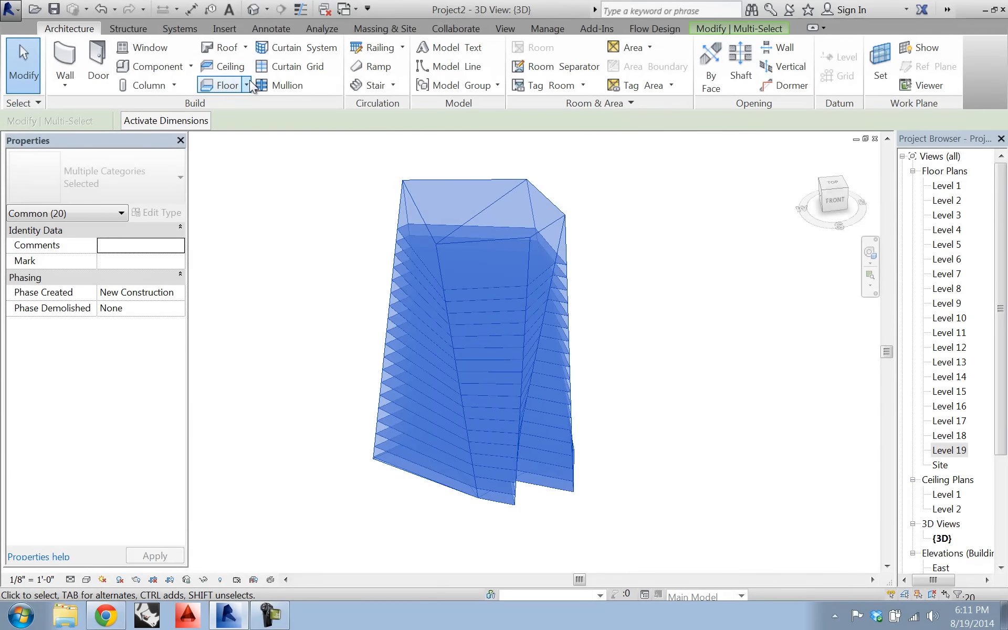
pyautogui.click(250, 81)
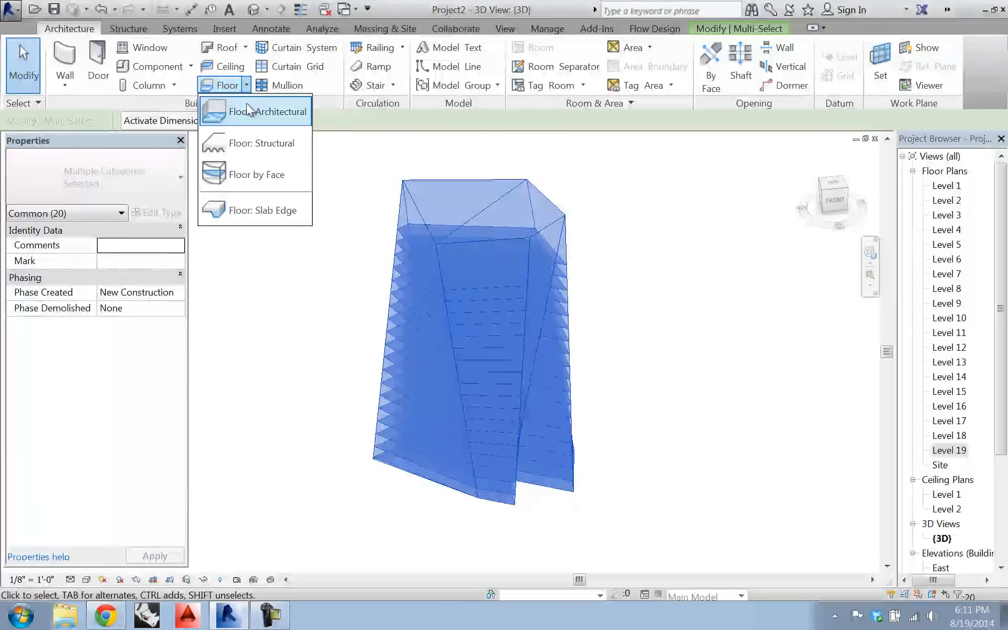
pyautogui.click(275, 174)
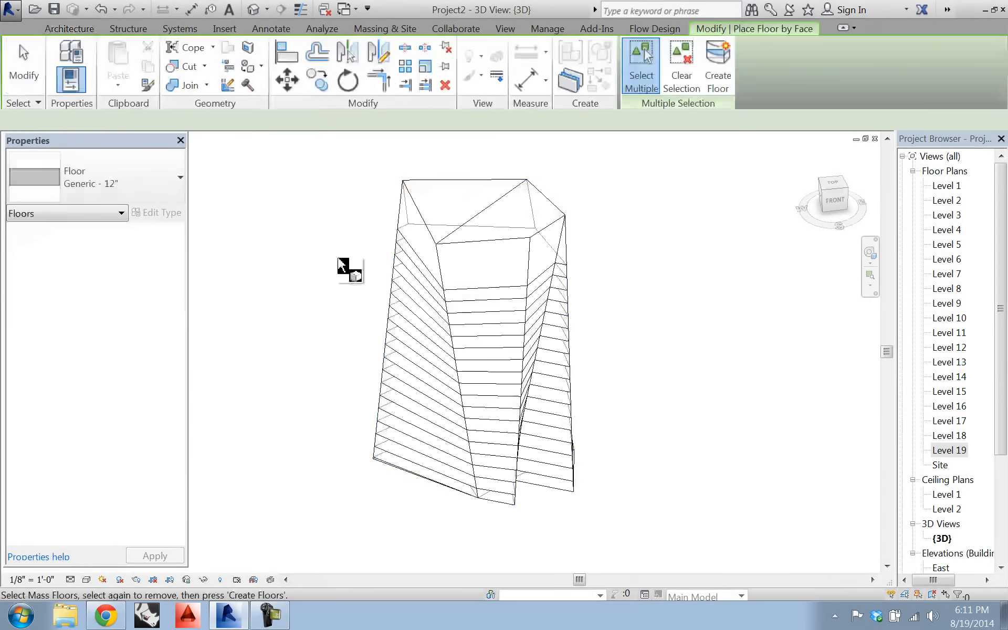
pyautogui.moveTo(323, 147); pyautogui.dragTo(675, 546)
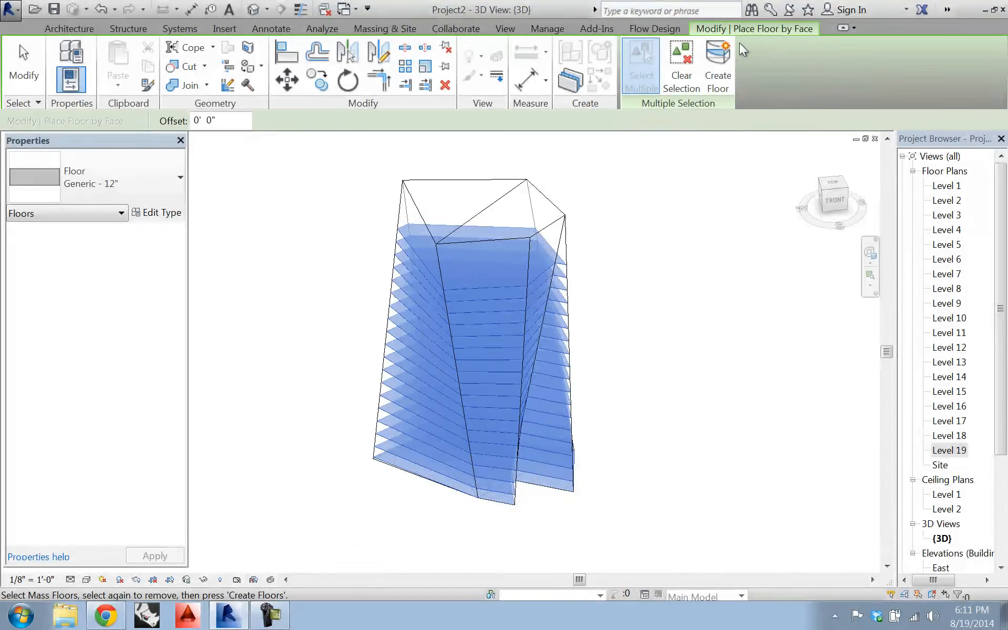
pyautogui.click(723, 65)
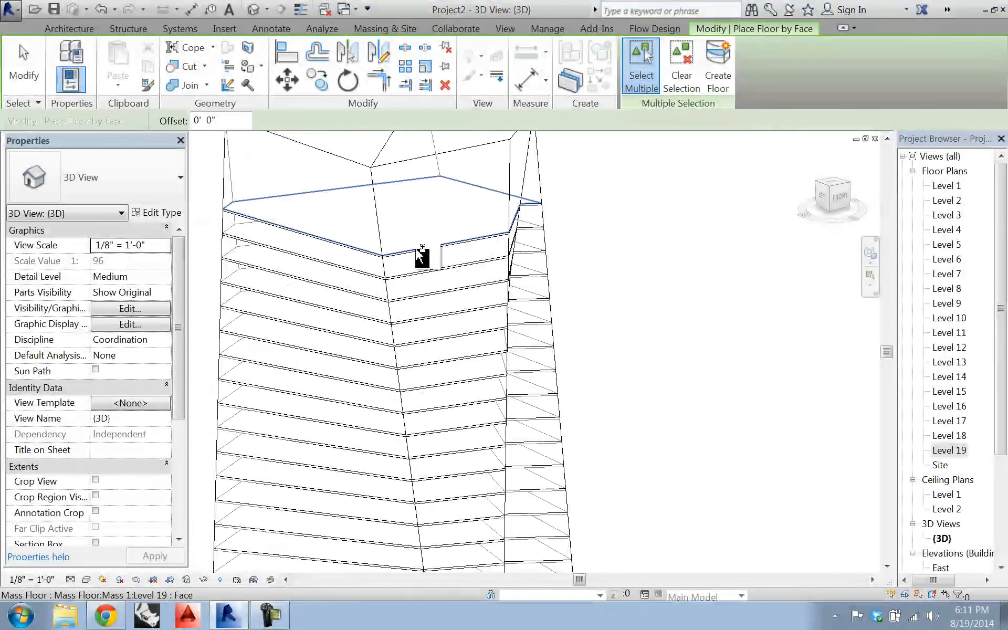
# Leave floor placement, select the Level 19 floor and inspect the slabs around the tower
pyautogui.click(411, 250)
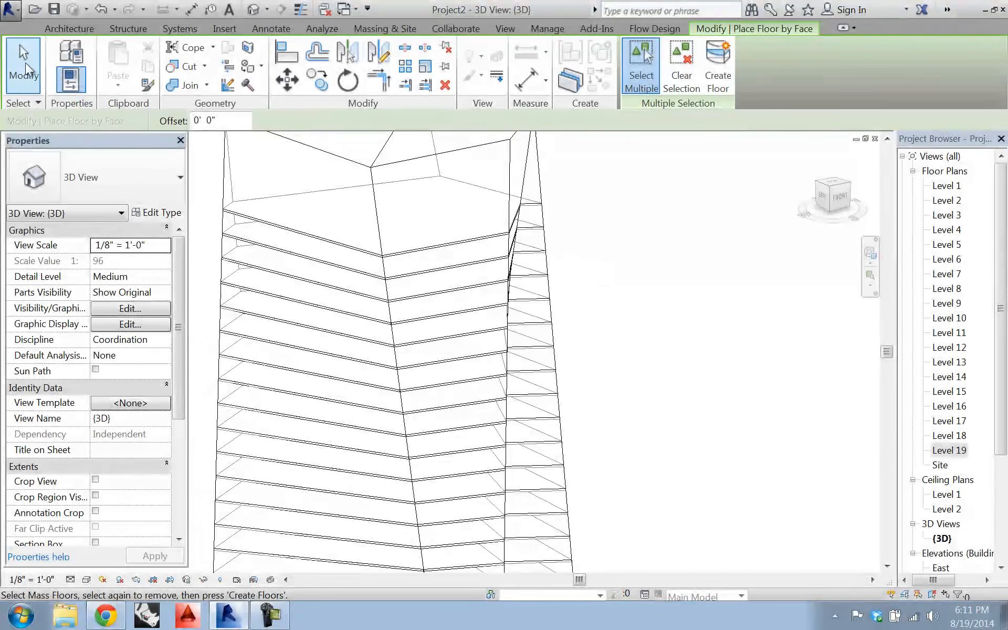
pyautogui.click(24, 63)
pyautogui.click(443, 242)
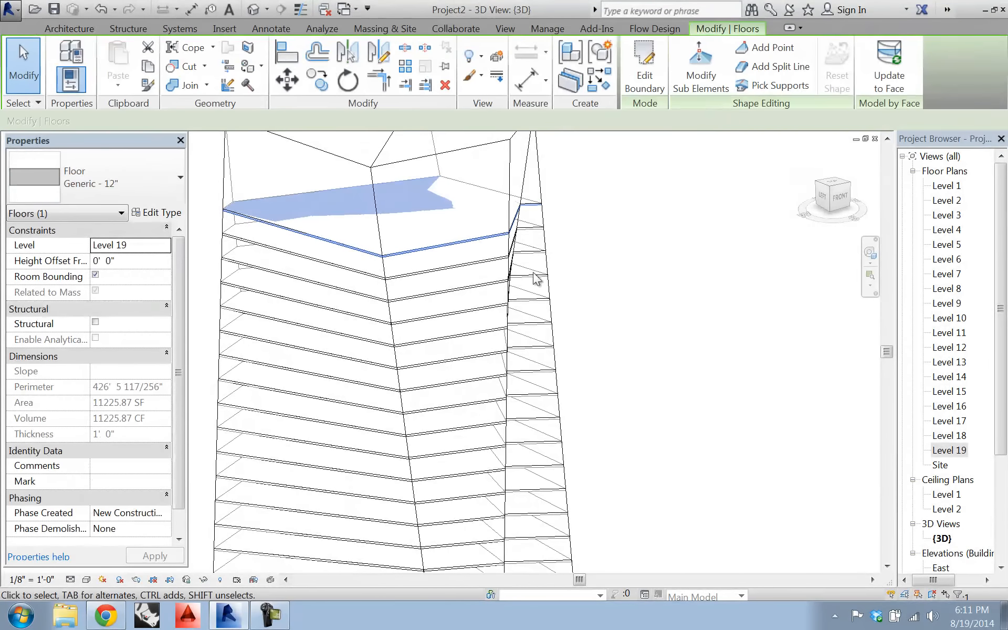
pyautogui.moveTo(669, 360); pyautogui.dragTo(786, 337, button='middle')
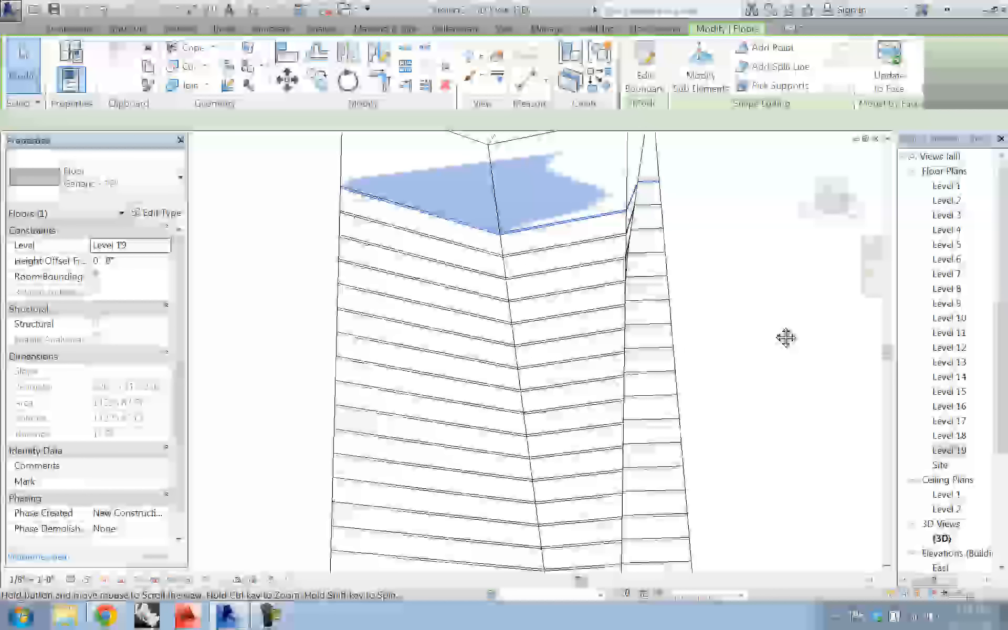
pyautogui.scroll(-4, 634, 312)
pyautogui.keyDown('shift'); pyautogui.moveTo(625, 383); pyautogui.dragTo(519, 488, button='middle'); pyautogui.keyUp('shift')
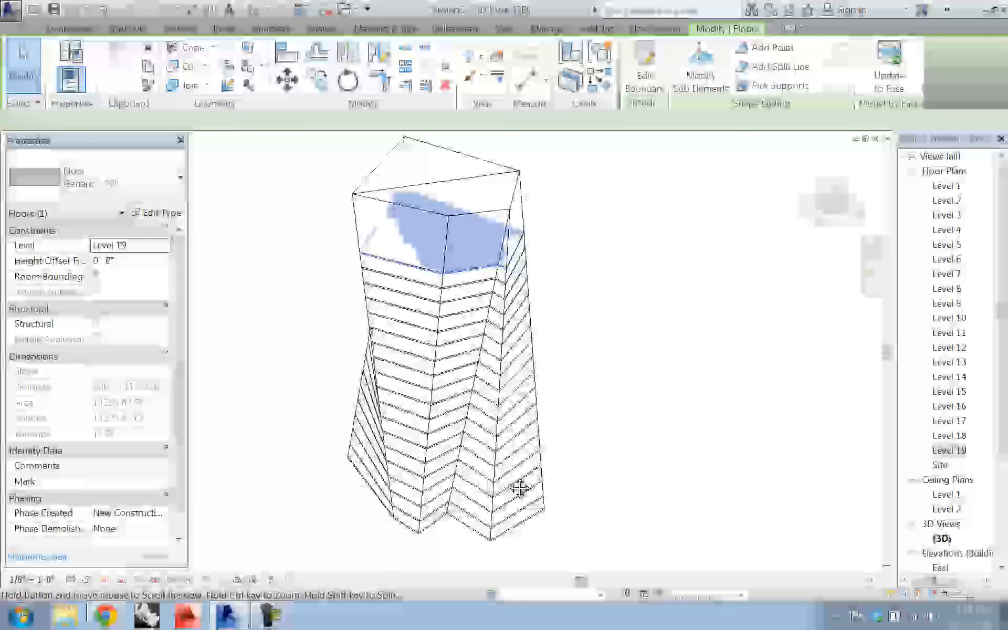
# Select the tower mass and push one of its side faces inward with its shape handle
pyautogui.click(525, 216)
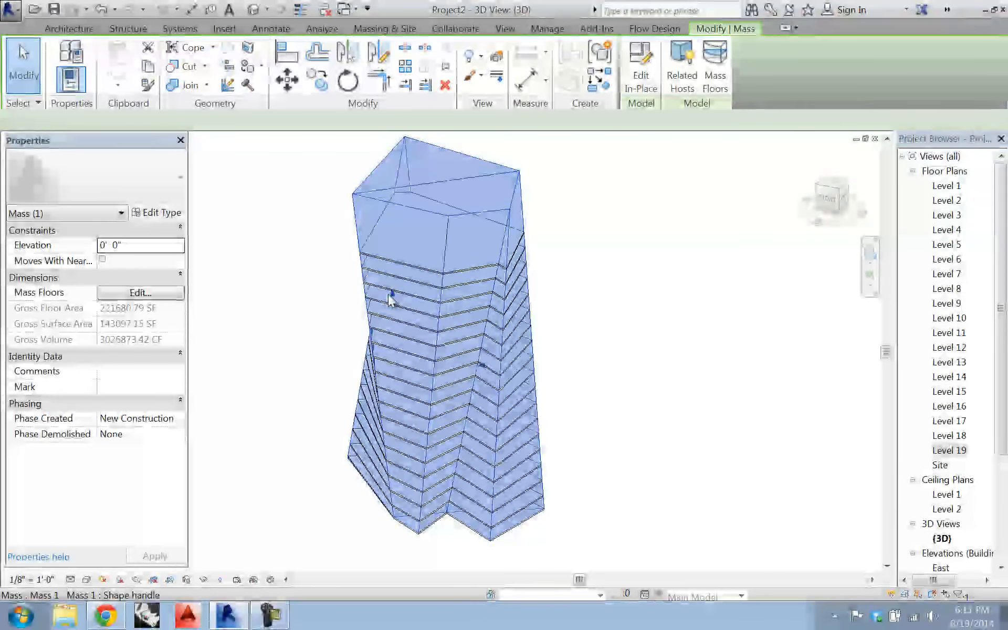
pyautogui.moveTo(391, 299)
pyautogui.mouseDown()
pyautogui.moveTo(376, 292)
pyautogui.moveTo(404, 316)
pyautogui.moveTo(388, 317)
pyautogui.moveTo(395, 322)
pyautogui.mouseUp()
pyautogui.moveTo(308, 341)
pyautogui.mouseDown(button='middle')
pyautogui.moveTo(313, 326)
pyautogui.moveTo(310, 344)
pyautogui.moveTo(562, 345)
pyautogui.moveTo(530, 333)
pyautogui.mouseUp(button='middle')
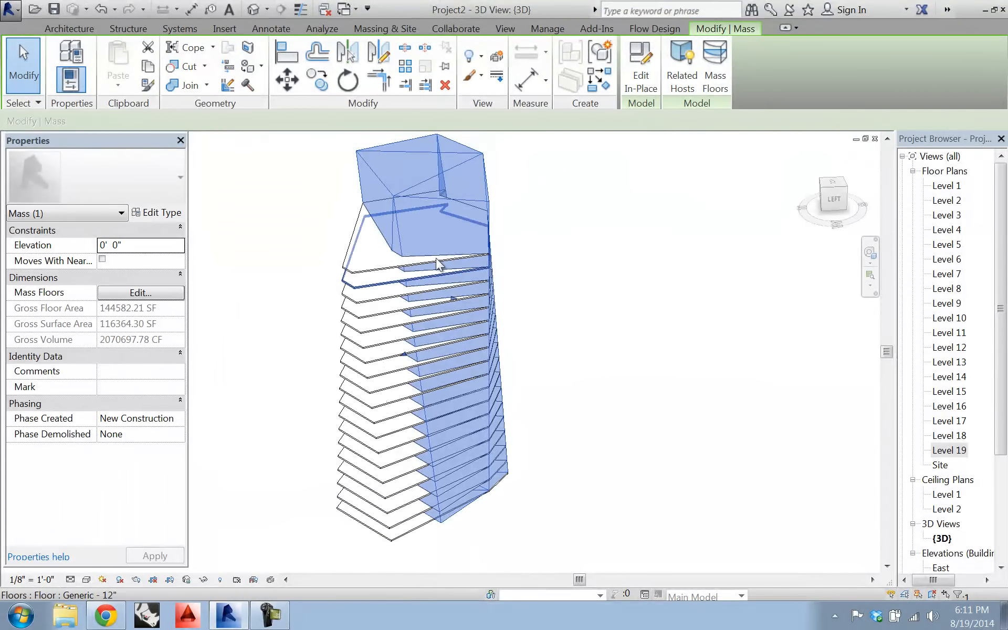
pyautogui.moveTo(544, 520); pyautogui.dragTo(553, 342, button='middle')
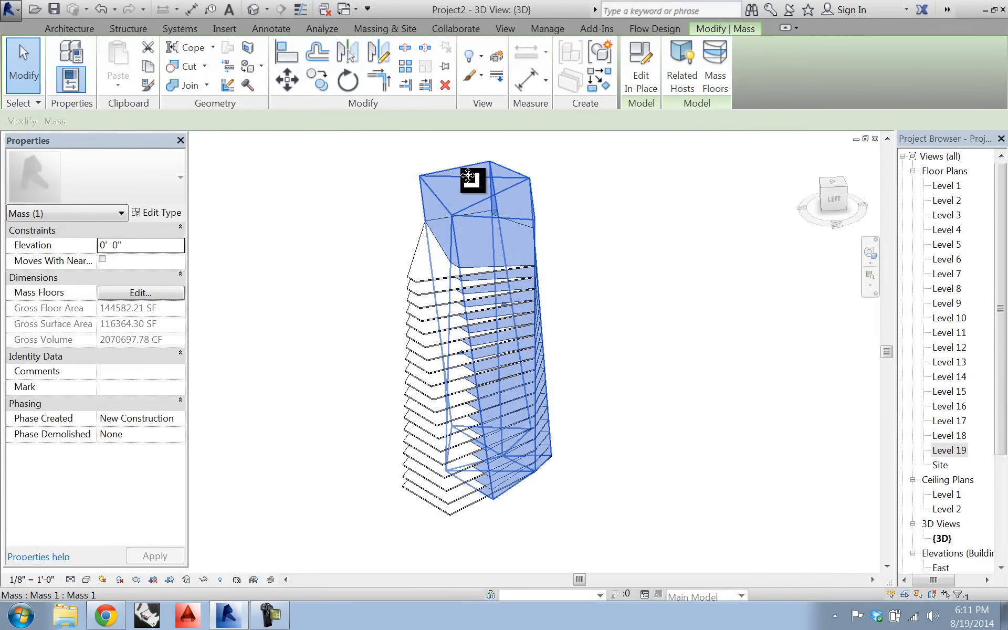
# Select the whole tower, filter the selection to the Floors category only and update those floors to the reshaped mass
pyautogui.moveTo(359, 162); pyautogui.dragTo(610, 550)
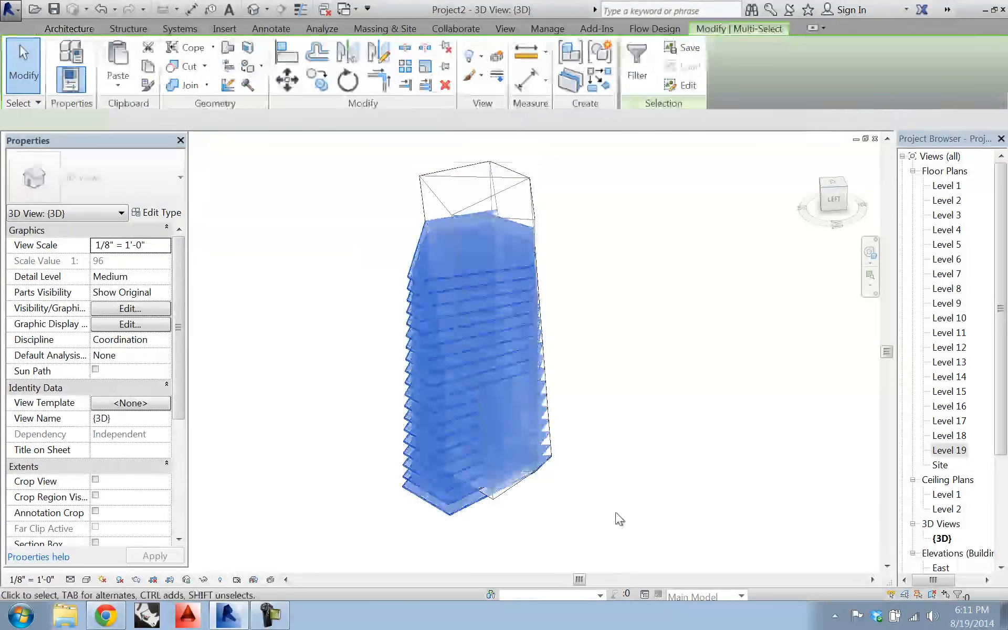
pyautogui.click(637, 49)
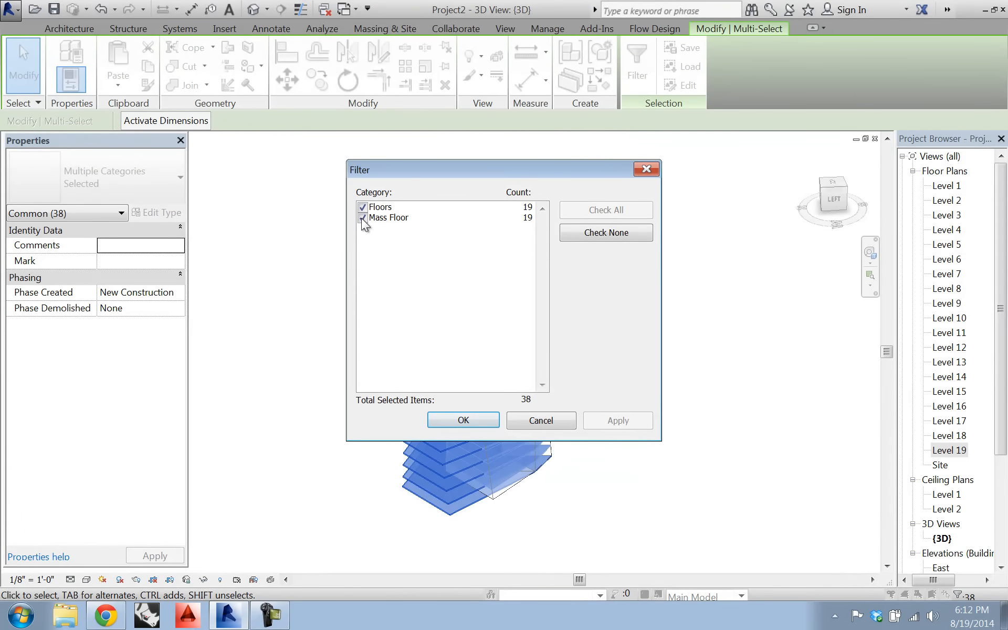
pyautogui.click(362, 218)
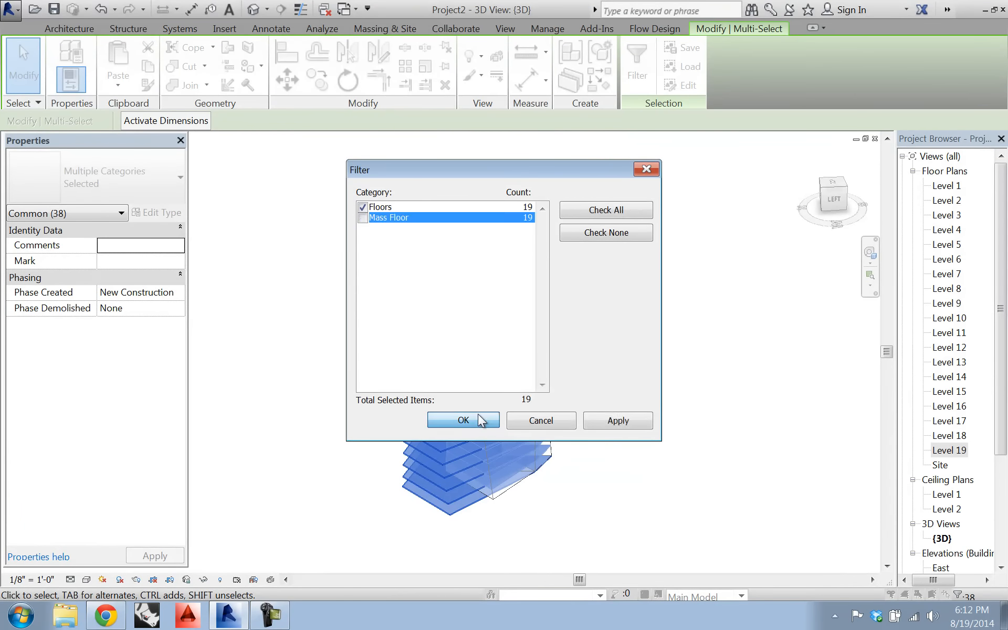
pyautogui.click(463, 420)
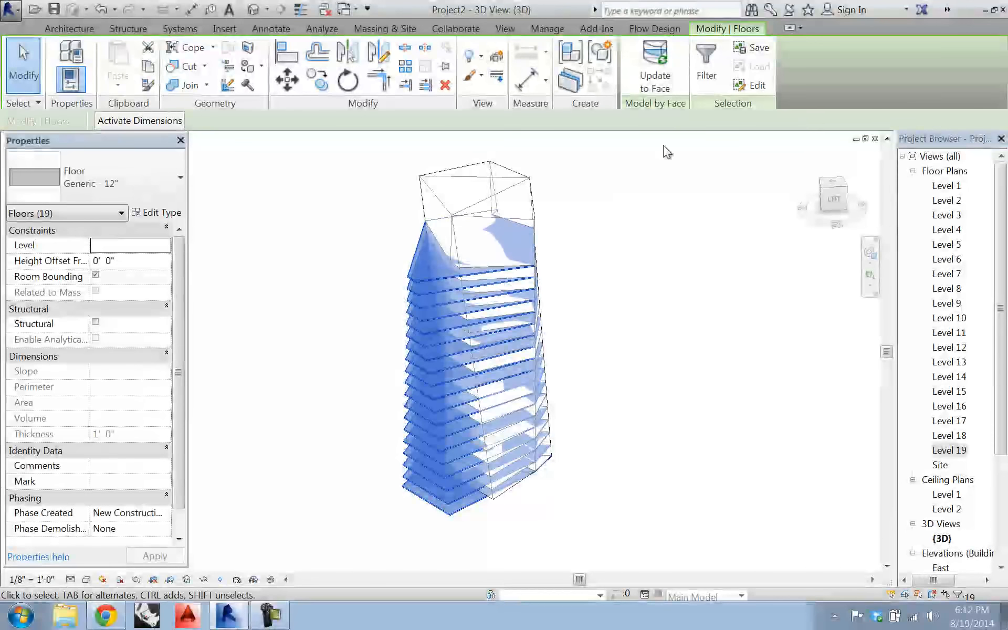
pyautogui.click(654, 78)
pyautogui.click(664, 290)
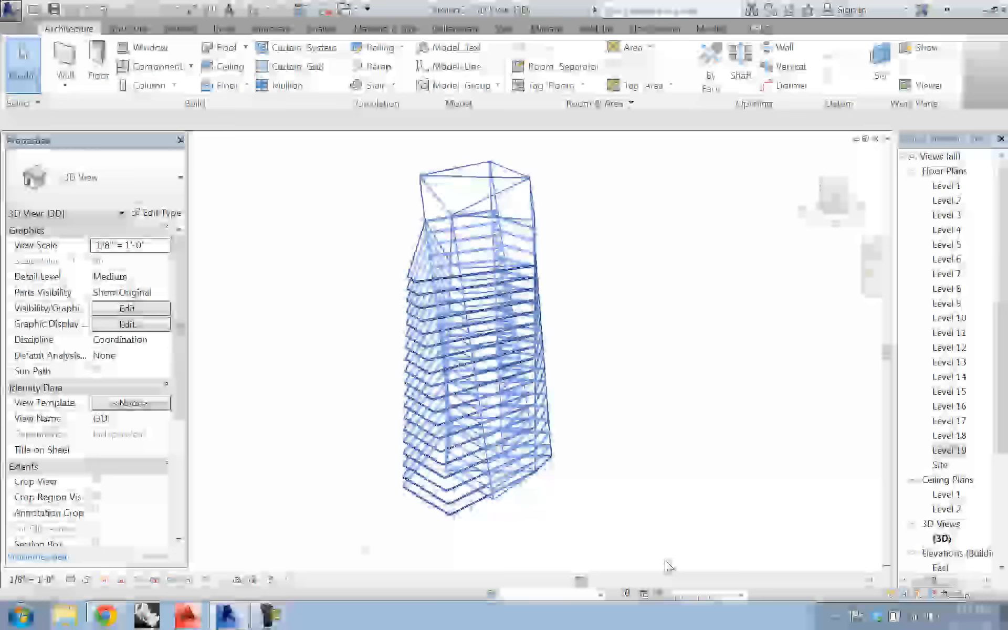
# Try to update only the tower's floors to the reshaped mass, filtering Mass and Mass Floor out of the whole-tower selection
pyautogui.moveTo(665, 560); pyautogui.dragTo(667, 572)
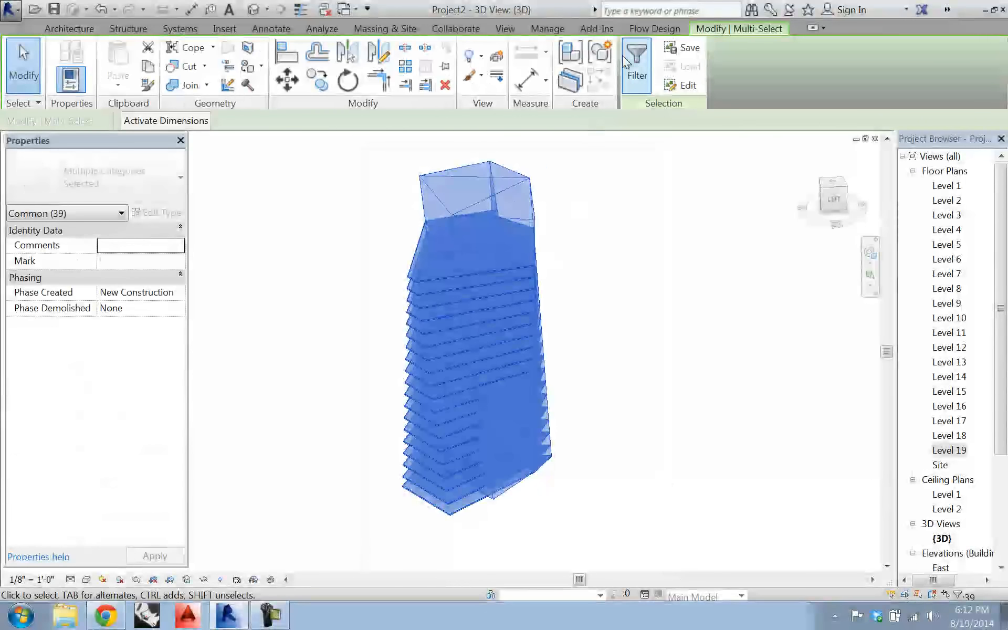
pyautogui.click(635, 57)
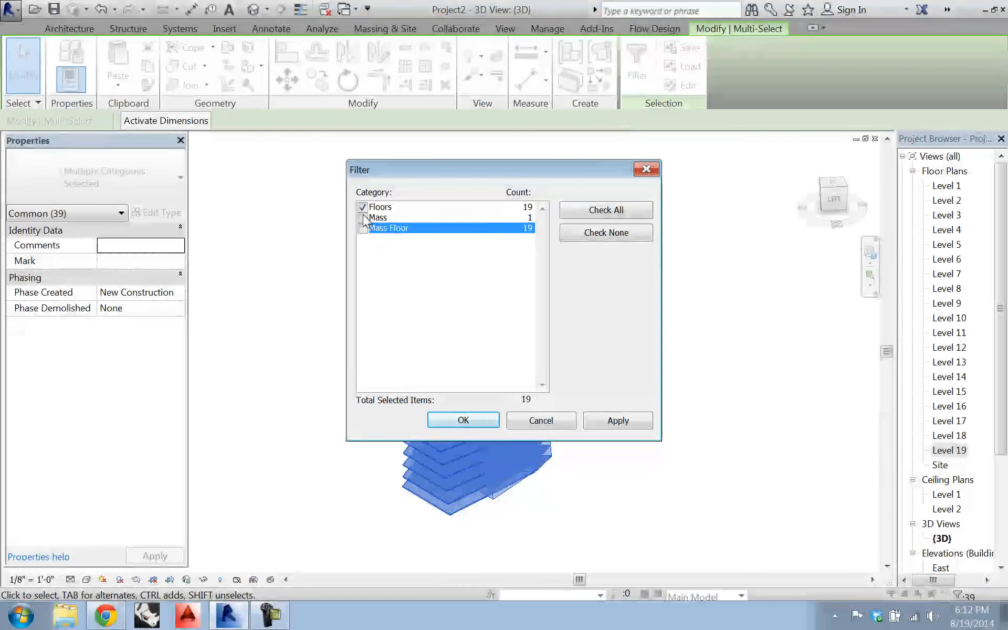
pyautogui.click(468, 420)
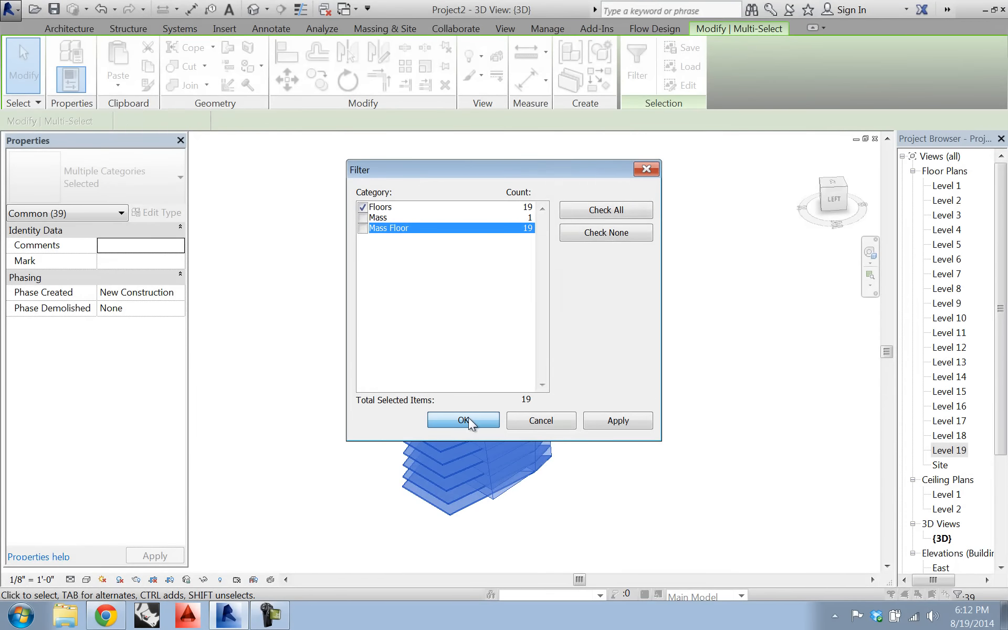
pyautogui.click(656, 55)
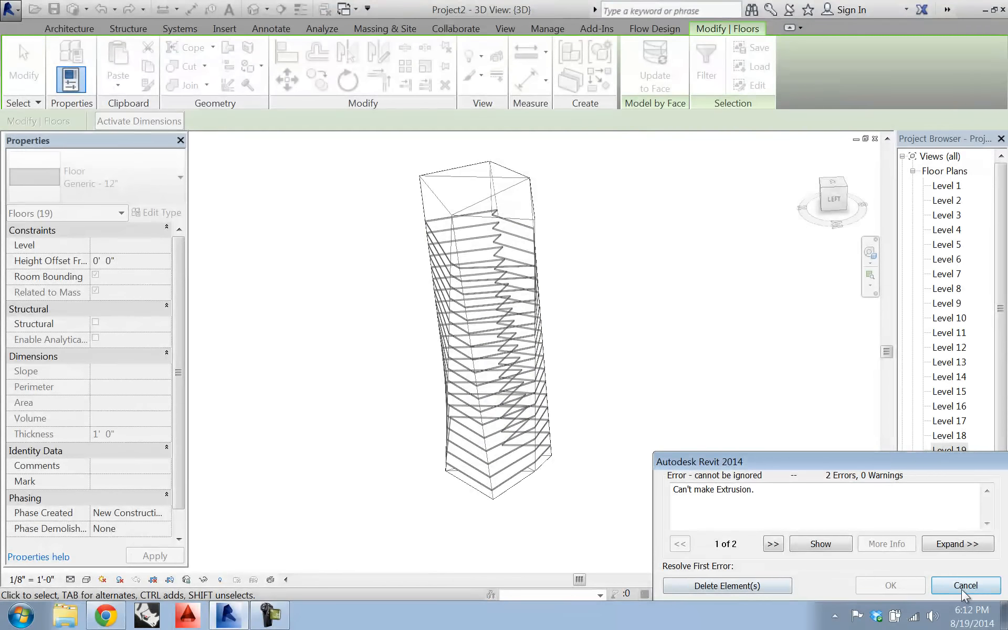
pyautogui.click(965, 585)
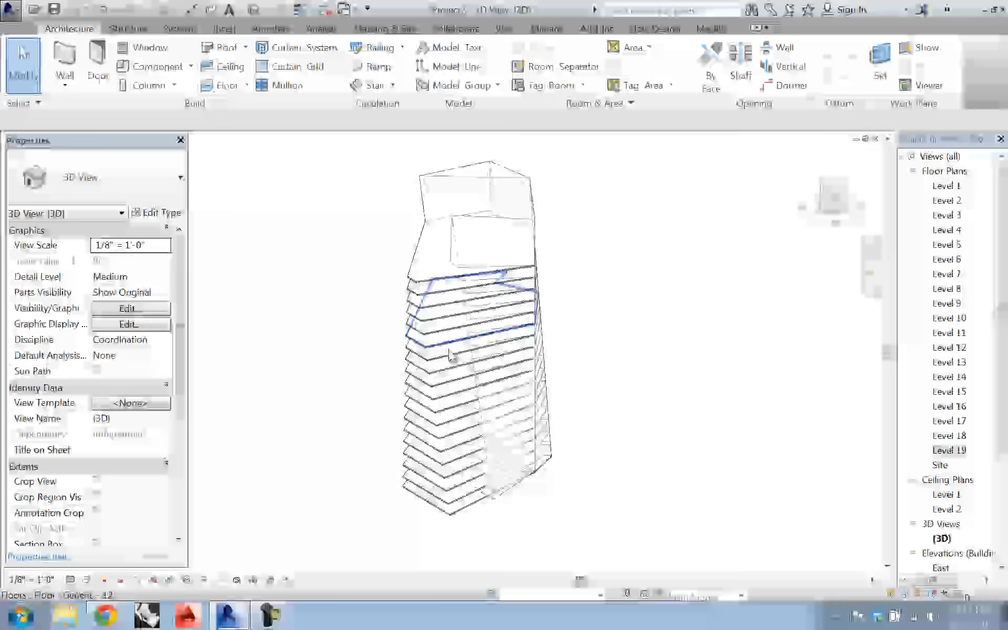
# Select the tower mass and shift its upper side slightly with the shape handle, leaving it deselected
pyautogui.moveTo(464, 358); pyautogui.dragTo(554, 422, button='middle')
pyautogui.moveTo(548, 459); pyautogui.dragTo(684, 408, button='middle')
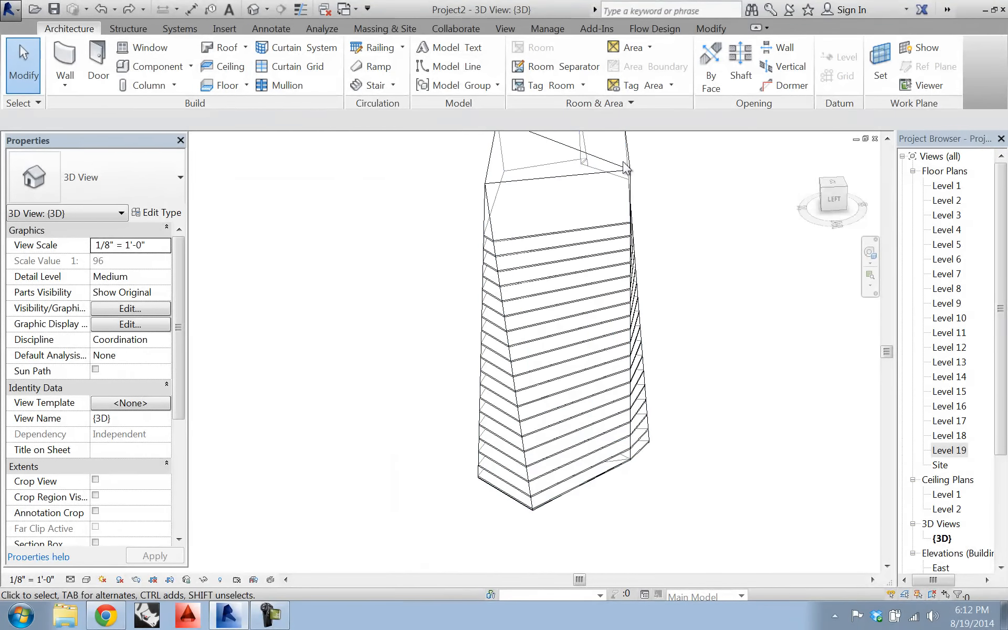
pyautogui.click(596, 271)
pyautogui.moveTo(598, 270); pyautogui.dragTo(620, 275)
pyautogui.click(764, 393)
# Select the whole tower, keep only the Floors category in the selection and update those floors to the adjusted mass faces
pyautogui.keyDown('shift'); pyautogui.moveTo(801, 456); pyautogui.dragTo(480, 410, button='middle'); pyautogui.keyUp('shift')
pyautogui.moveTo(648, 441); pyautogui.dragTo(596, 306, button='middle')
pyautogui.moveTo(536, 475); pyautogui.dragTo(462, 391, button='middle')
pyautogui.keyDown('shift'); pyautogui.moveTo(526, 274); pyautogui.dragTo(588, 300, button='middle'); pyautogui.keyUp('shift')
pyautogui.moveTo(636, 236); pyautogui.dragTo(536, 307, button='middle')
pyautogui.scroll(-1, 536, 307)
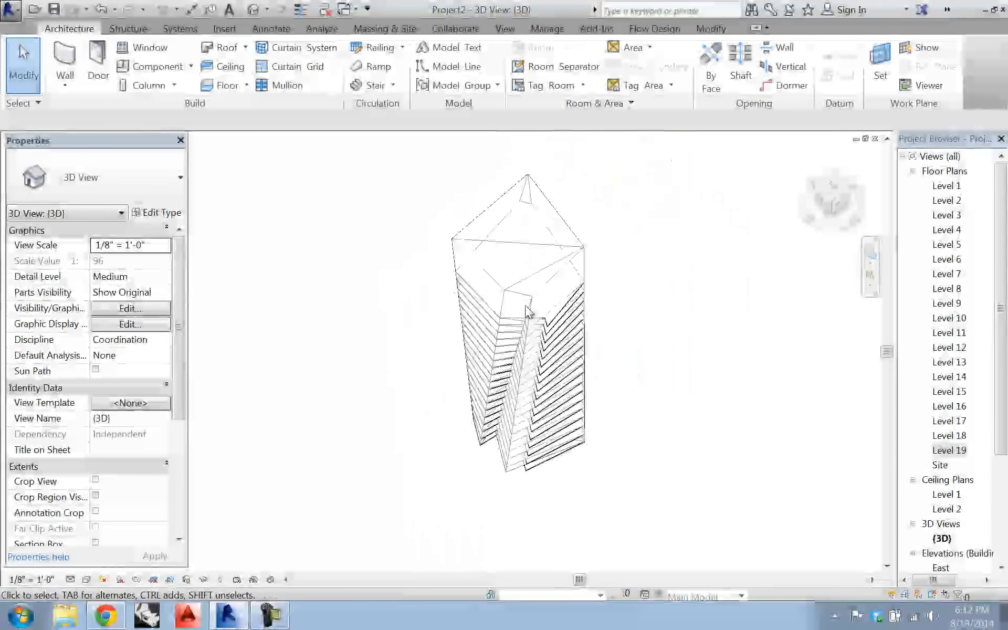
pyautogui.moveTo(395, 148); pyautogui.dragTo(717, 553)
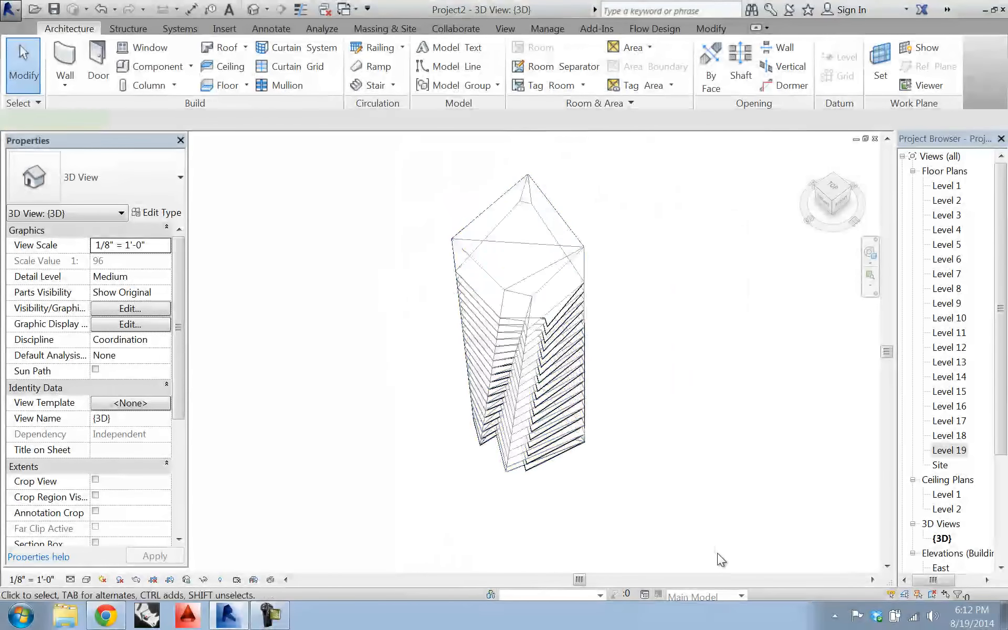
pyautogui.click(639, 61)
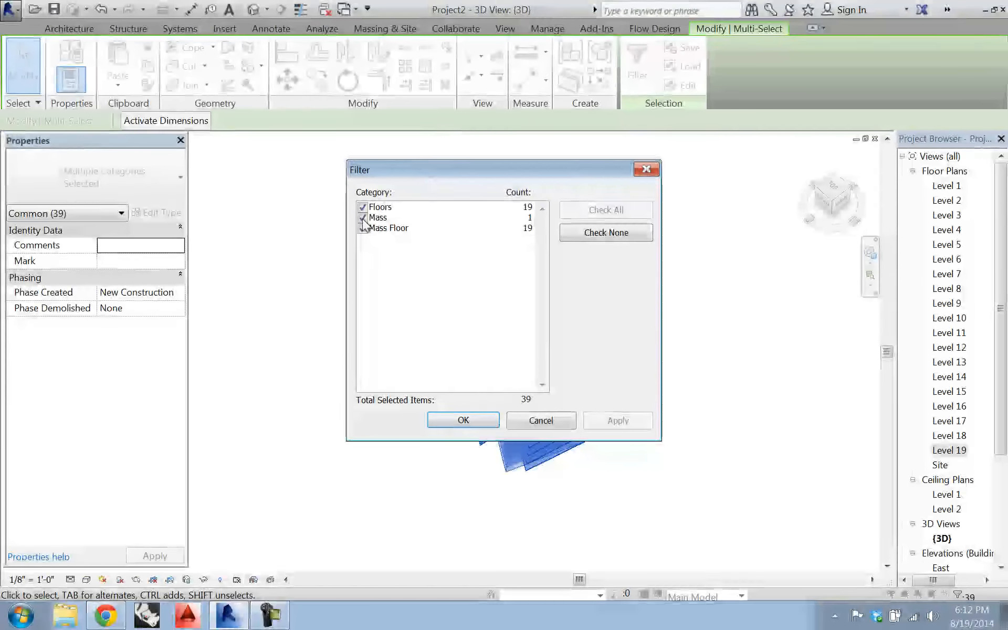
pyautogui.click(362, 217)
pyautogui.click(362, 228)
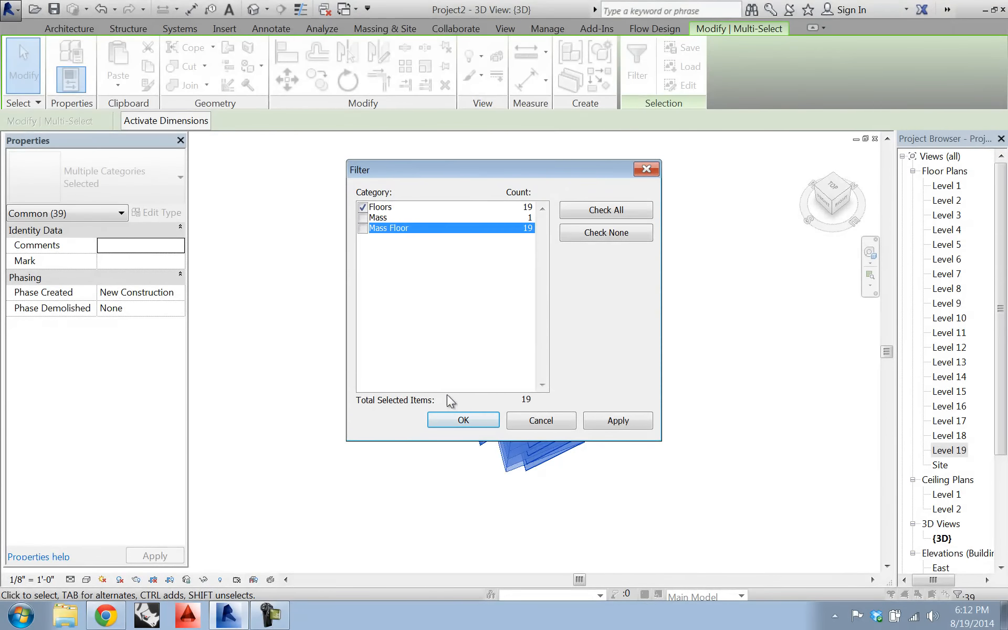
pyautogui.click(469, 425)
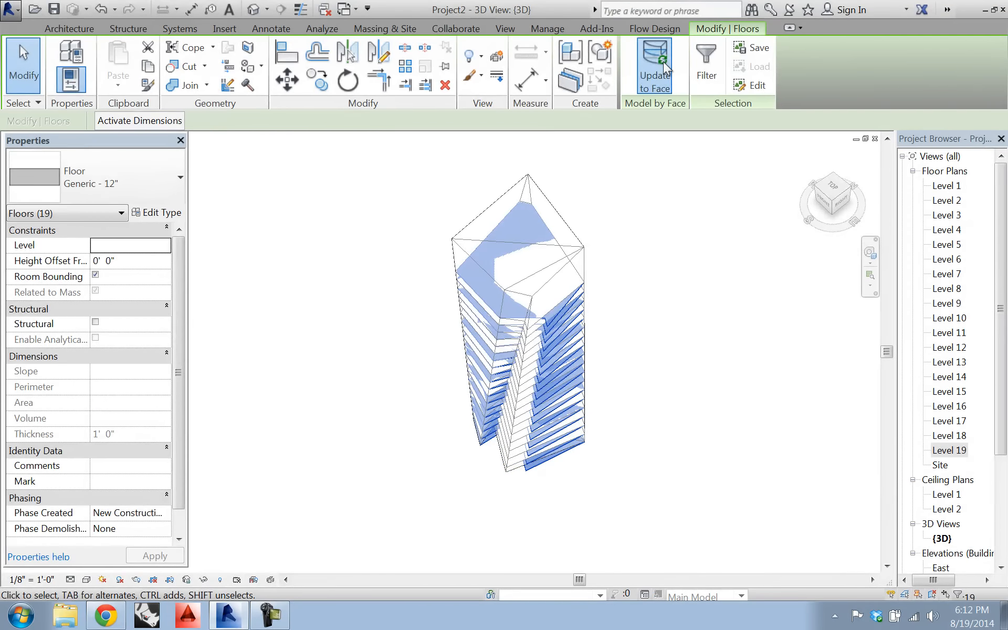
pyautogui.click(663, 61)
pyautogui.click(713, 417)
pyautogui.keyDown('shift'); pyautogui.moveTo(578, 425); pyautogui.dragTo(583, 294, button='middle'); pyautogui.keyUp('shift')
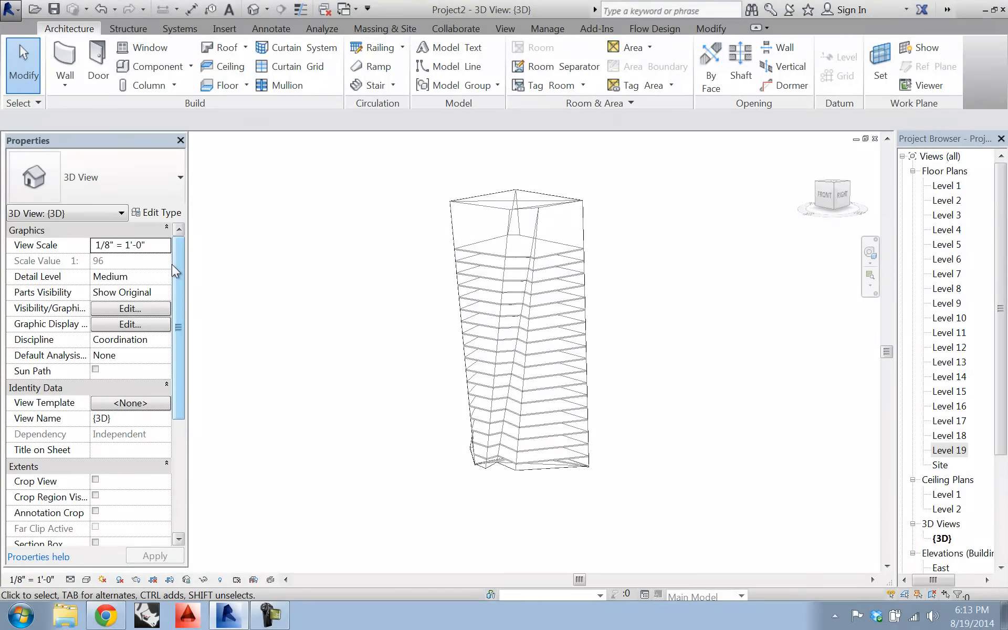
# Save the project to the Desktop as an .rvt file named Lab1, a hyphen and the author's surname
pyautogui.click(19, 7)
pyautogui.click(25, 162)
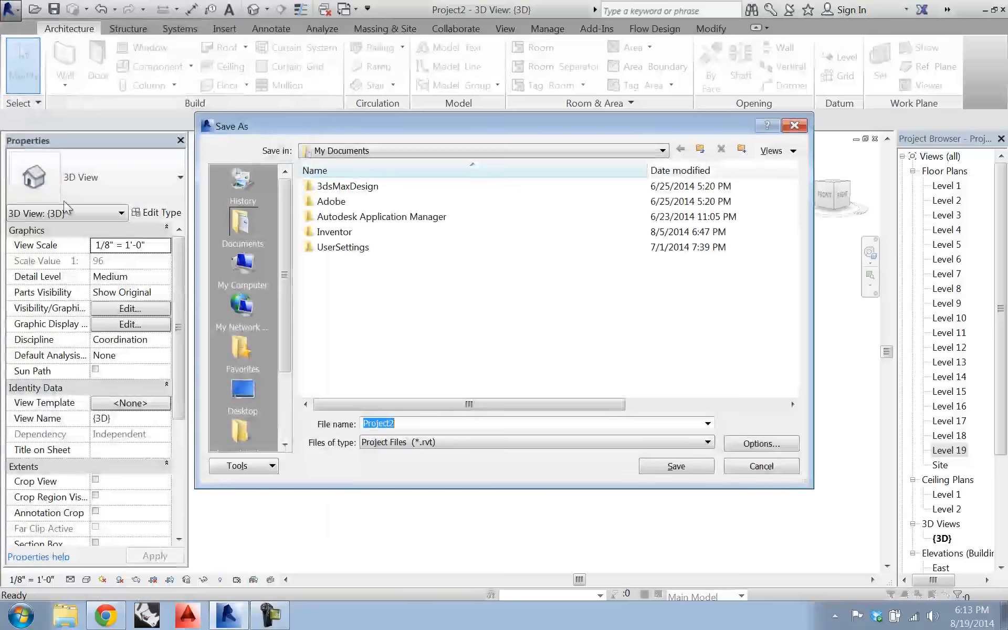
pyautogui.click(242, 391)
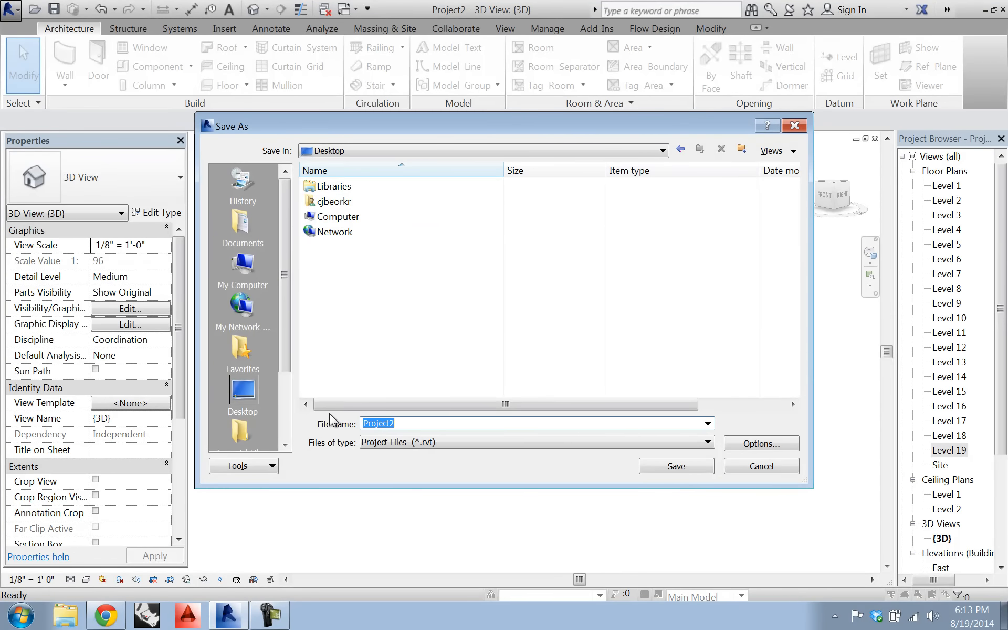
pyautogui.write('Lab')
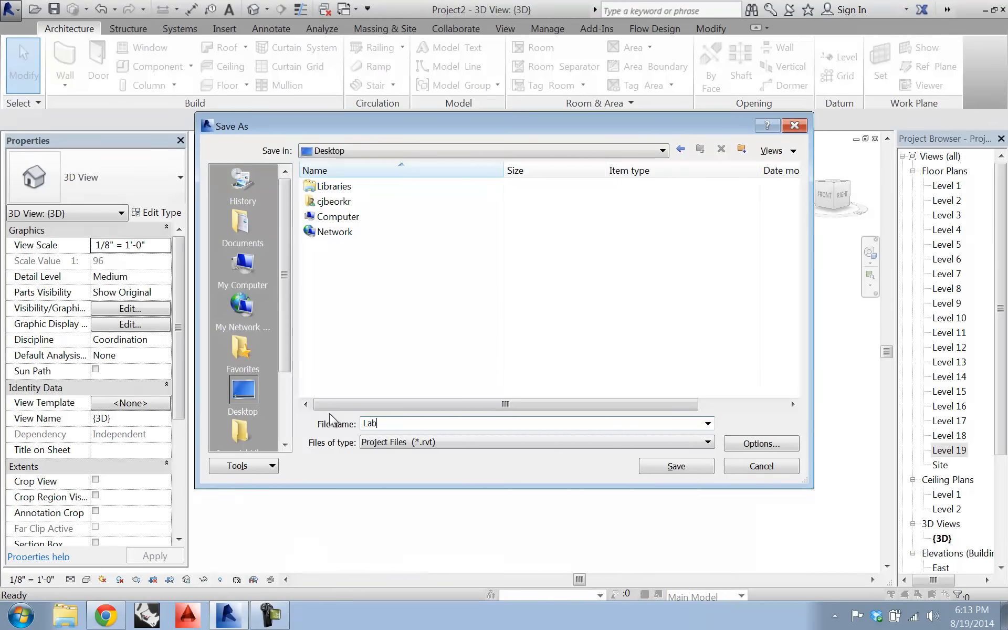
pyautogui.write('1-Beorkrem')
pyautogui.click(684, 467)
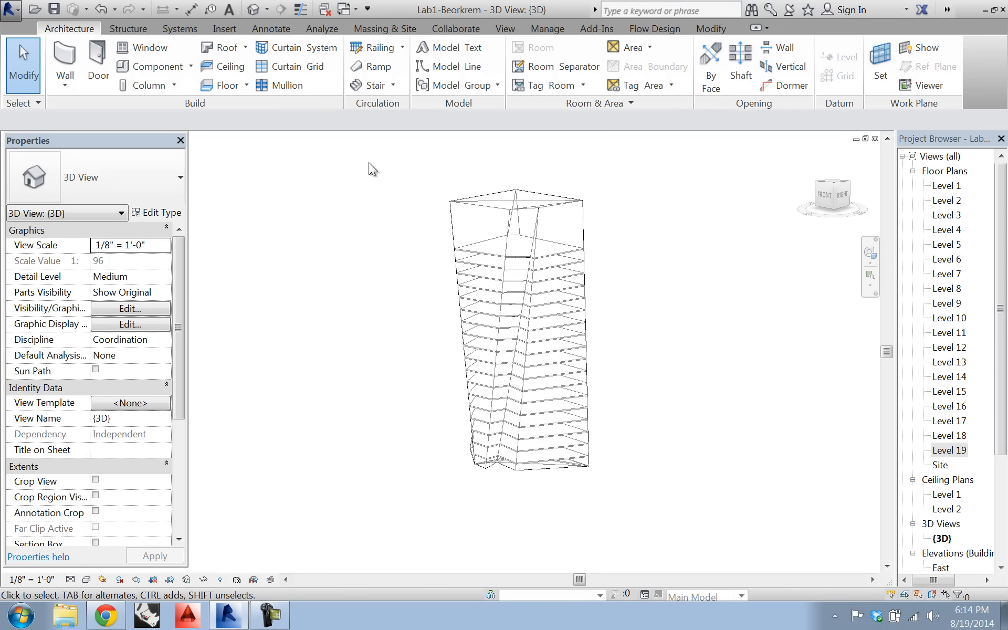
pyautogui.keyDown('shift'); pyautogui.moveTo(563, 321); pyautogui.dragTo(438, 521, button='middle'); pyautogui.keyUp('shift')
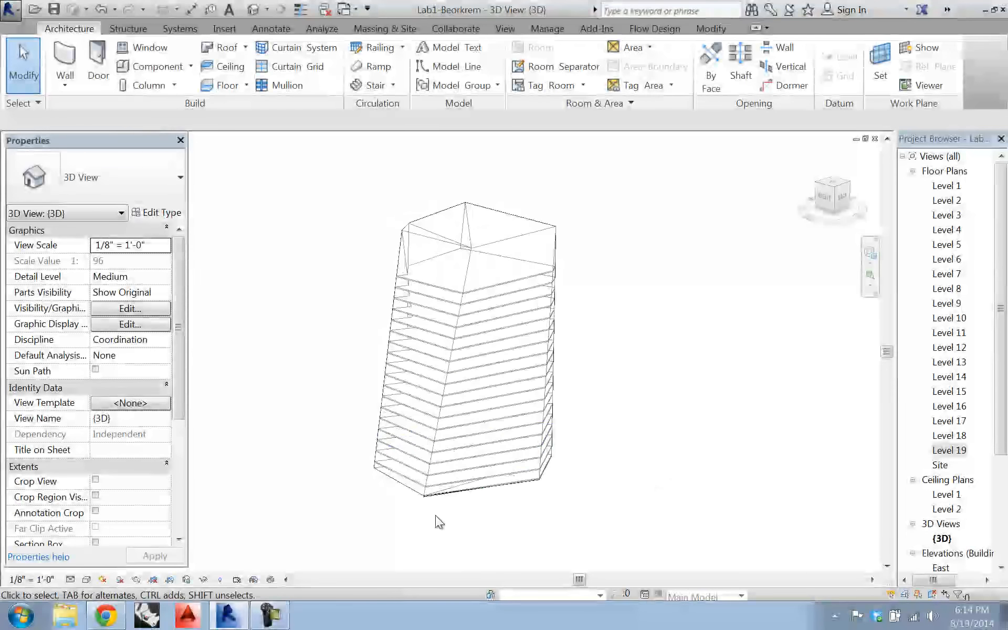
pyautogui.keyDown('shift'); pyautogui.moveTo(356, 456); pyautogui.dragTo(535, 498, button='middle'); pyautogui.keyUp('shift')
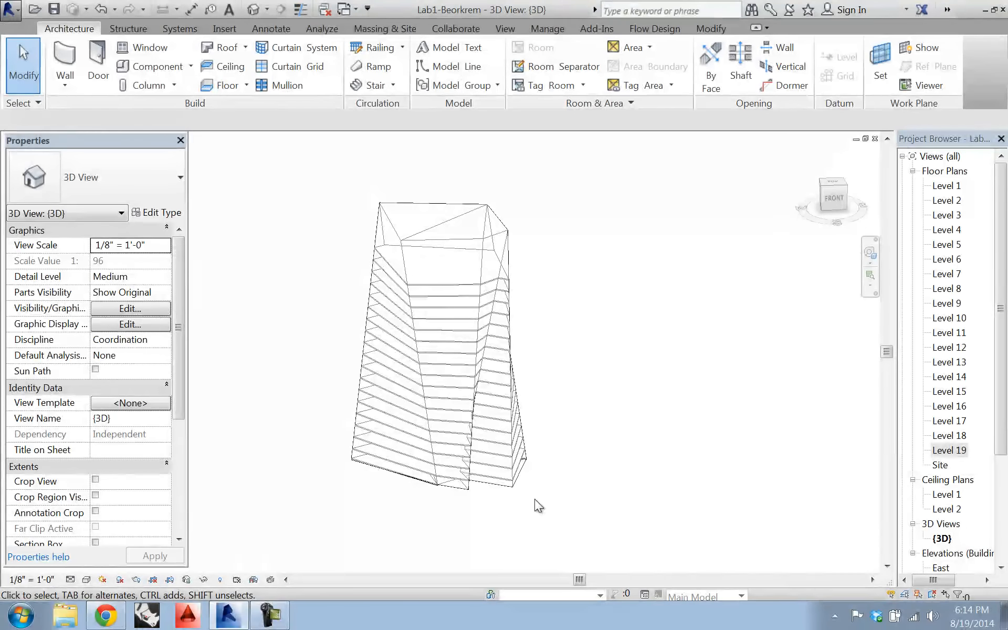
pyautogui.click(270, 616)
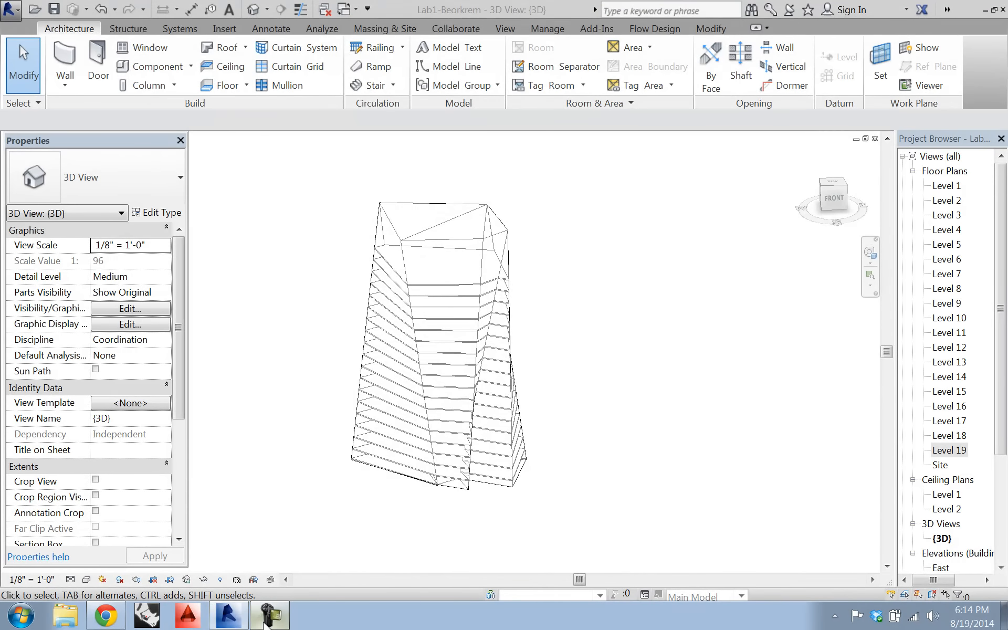